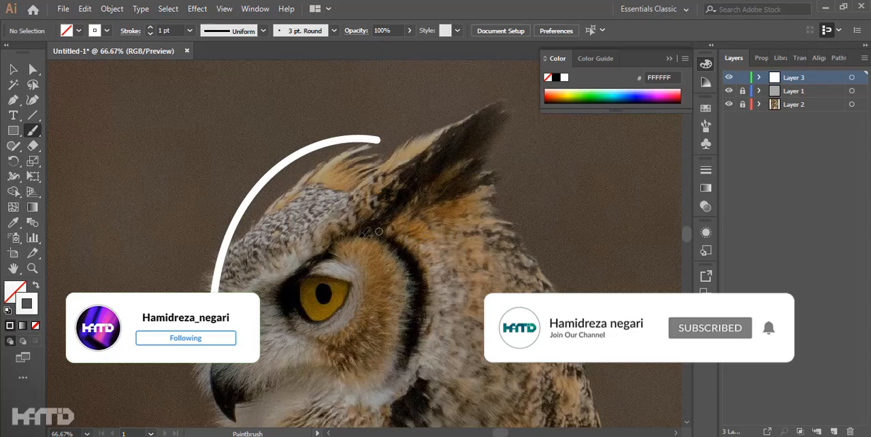
Step: Paint the eye outline over the owl photo and continue the lower eyelid line into the top of the beak
mouse_move(262, 324)
mouse_down()
mouse_move(318, 259)
mouse_move(372, 266)
mouse_up()
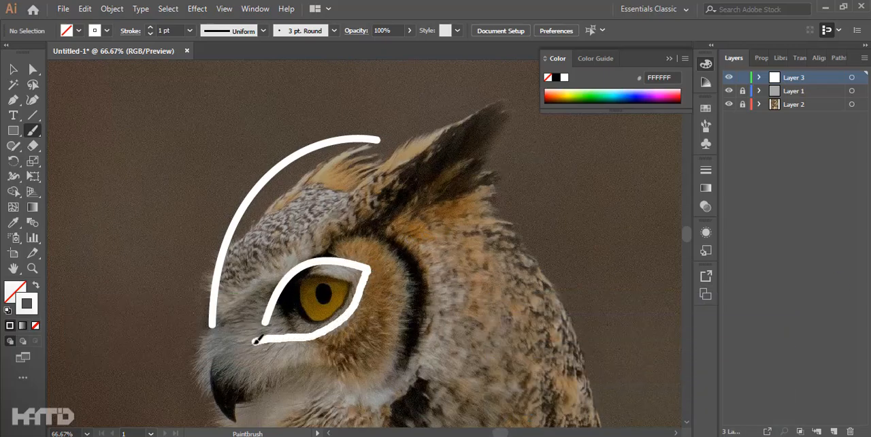
drag(256, 340, 244, 346)
scroll(260, 281, down, 2)
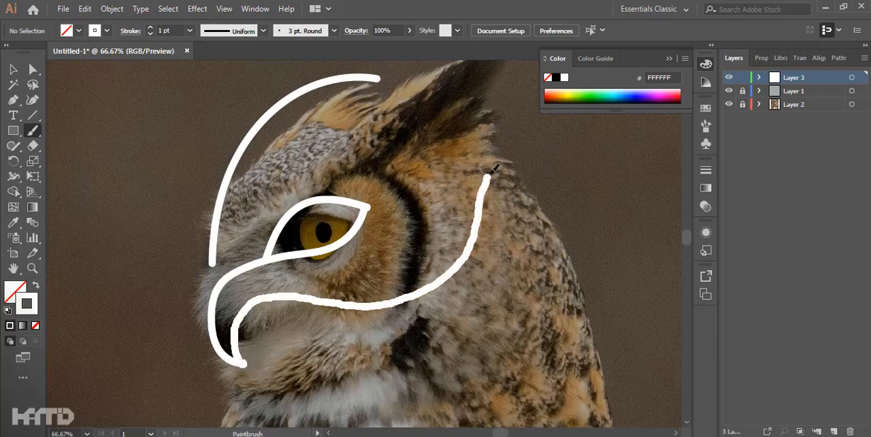
Step: Paint the lower beak line so it sweeps along the cheek and up to the ear tip
drag(488, 175, 506, 102)
scroll(346, 365, up, 3)
scroll(346, 365, right, 2)
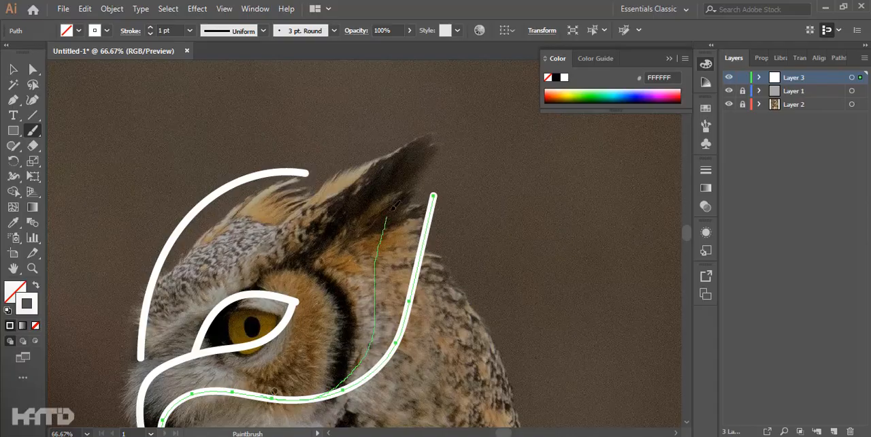
drag(388, 215, 448, 141)
ctrl+click(421, 192)
Step: Delete the forehead arc and repaint it as one line running from the brow to the ear tip
drag(187, 330, 256, 227)
ctrl+click(210, 253)
key(Delete)
drag(209, 252, 166, 339)
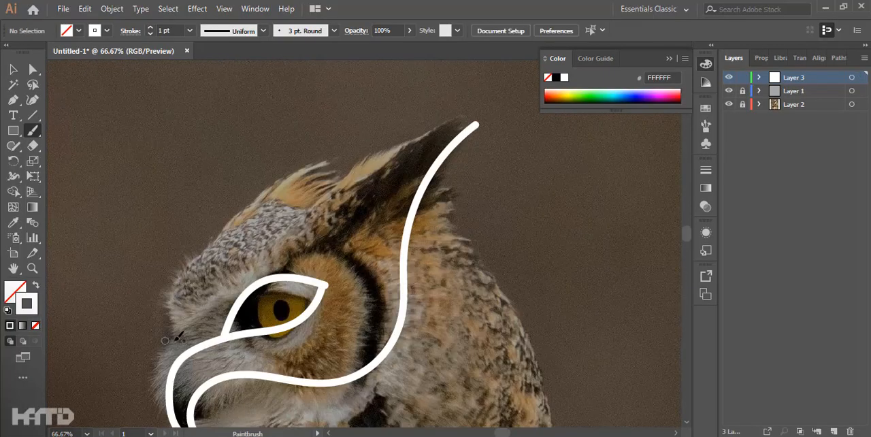
drag(444, 129, 459, 115)
drag(317, 418, 312, 289)
drag(396, 224, 305, 222)
Step: Paint a second curve parallel to the cheek line and a line down the back of the neck
scroll(305, 222, down, 1)
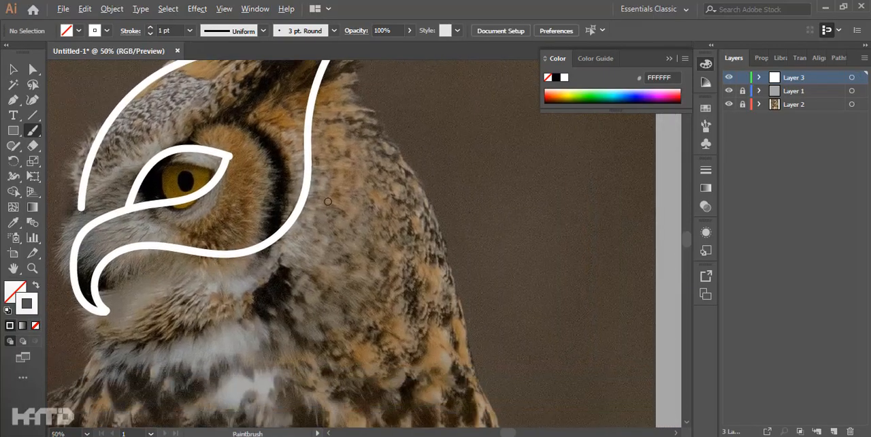
drag(329, 145, 329, 192)
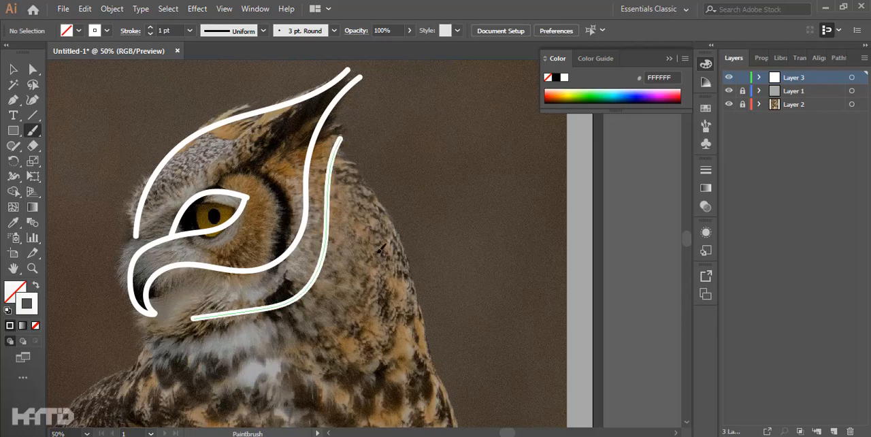
drag(427, 313, 443, 402)
drag(422, 381, 509, 321)
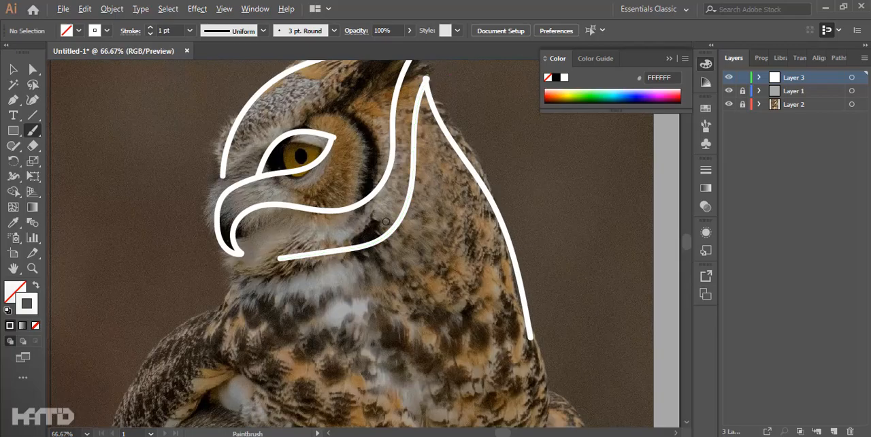
Step: Reshape the front part of the second cheek curve so it arches below the beak and dips toward the chin
drag(379, 231, 490, 319)
ctrl+click(490, 321)
scroll(488, 318, up, 1)
drag(531, 278, 468, 307)
key(ctrl+z)
drag(537, 253, 452, 315)
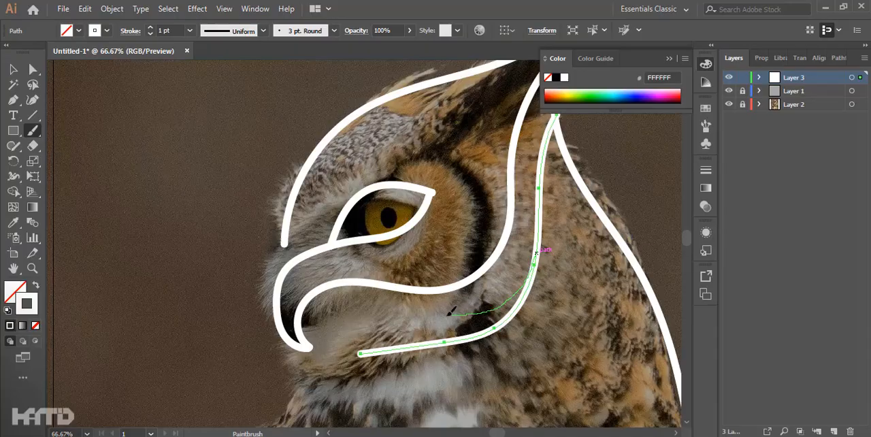
drag(319, 381, 316, 390)
scroll(427, 341, down, 1)
scroll(426, 332, up, 1)
Step: Repaint the back-of-neck line shorter and close the neck shape with a curve running under the chin
mouse_move(426, 332)
mouse_down()
mouse_move(387, 331)
mouse_move(270, 219)
mouse_up()
scroll(385, 329, down, 1)
drag(410, 151, 414, 125)
mouse_move(415, 128)
mouse_down()
mouse_move(418, 256)
mouse_move(376, 155)
mouse_move(423, 215)
mouse_move(430, 263)
mouse_move(360, 341)
mouse_up()
ctrl+click(437, 266)
key(Delete)
ctrl+click(415, 258)
key(ctrl+z)
ctrl+click(408, 287)
key(Delete)
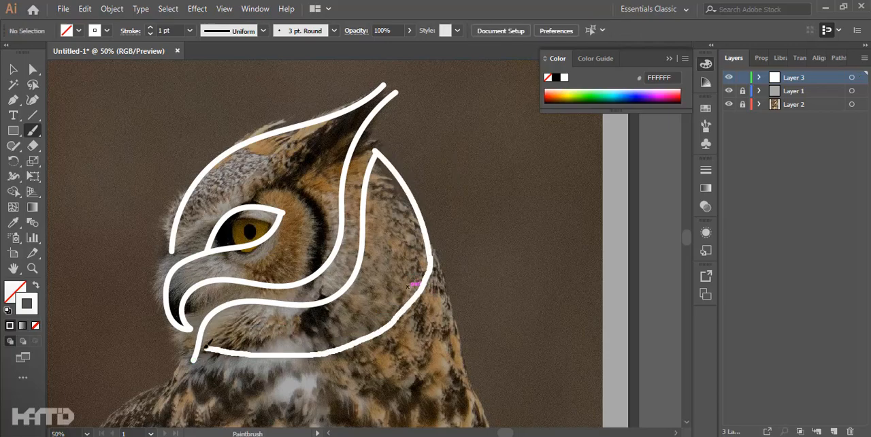
key(ctrl+z)
Step: Round the front end of the second cheek curve so it meets the closing curve under the chin
ctrl+click(270, 301)
key(ctrl+equal)
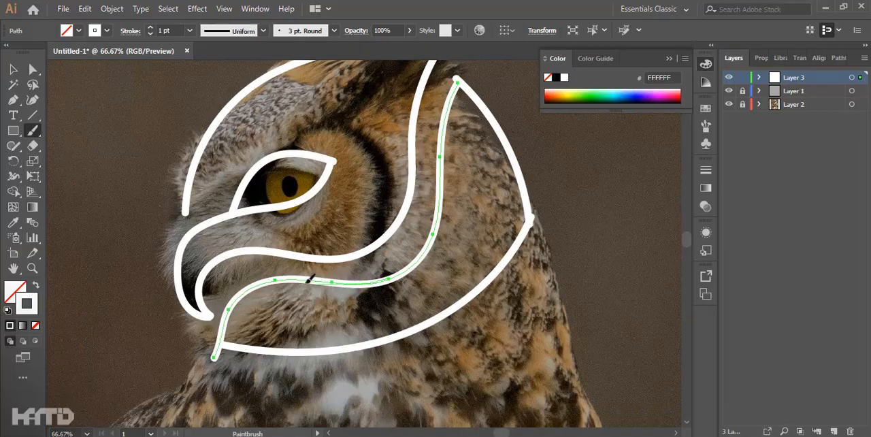
drag(230, 330, 262, 348)
scroll(278, 347, down, 3)
scroll(280, 238, up, 4)
Step: Join the forehead line to the top of the beak and refine the outer beak outline down to its tip
ctrl+click(272, 237)
drag(280, 237, 236, 239)
mouse_move(205, 299)
mouse_down()
mouse_move(202, 362)
mouse_move(256, 175)
mouse_up()
ctrl+click(256, 176)
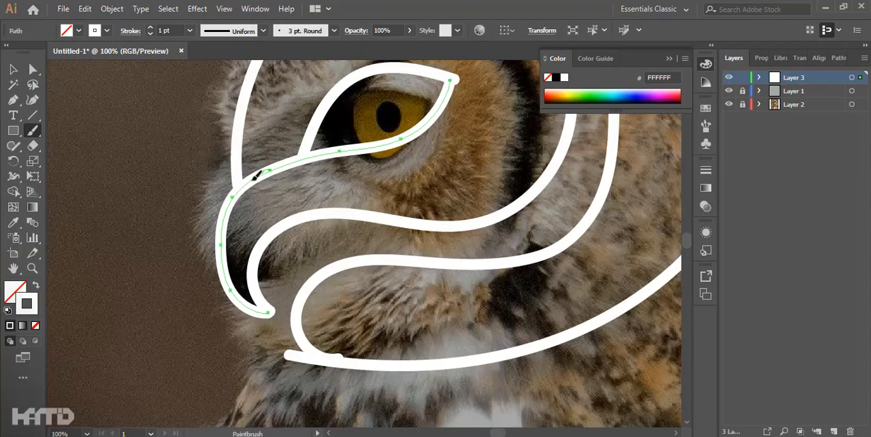
drag(223, 292, 268, 316)
scroll(299, 265, down, 2)
Step: Paint a round iris inside the eye outline and a short curved pupil stroke within it
scroll(292, 245, up, 3)
drag(229, 276, 277, 358)
ctrl+click(311, 348)
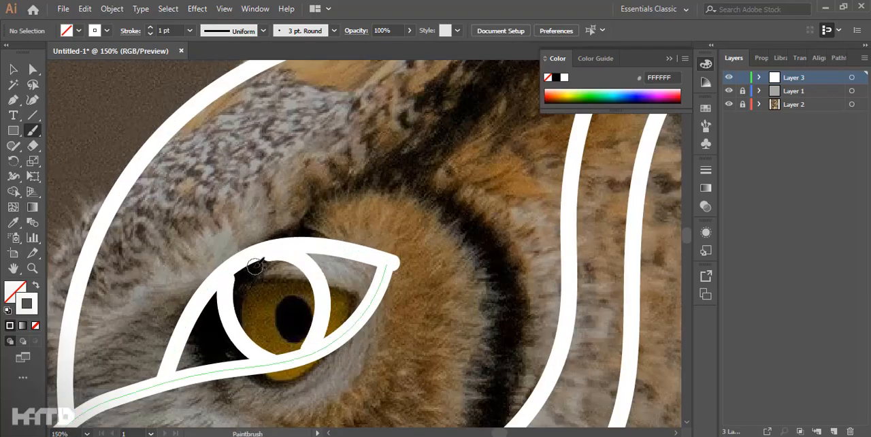
key(ctrl+z)
drag(261, 286, 277, 330)
key(ctrl+0)
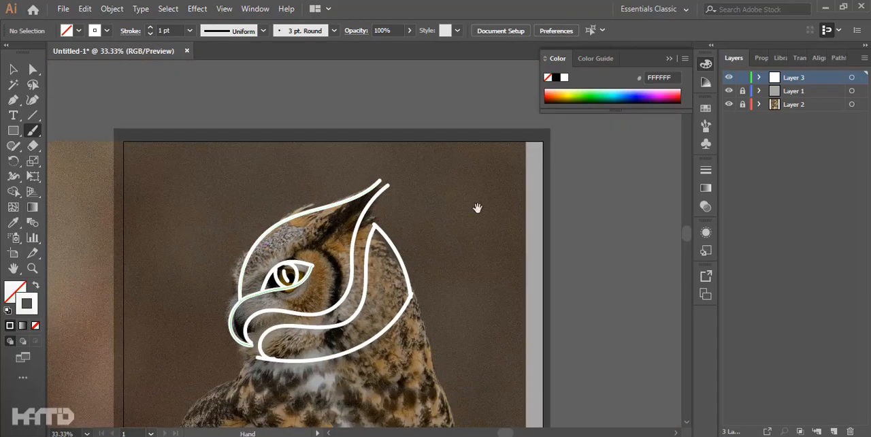
Step: Hide the owl photo on Layer 2 and undo the neck shape painted behind the cheek line
click(729, 104)
key(ctrl+z)
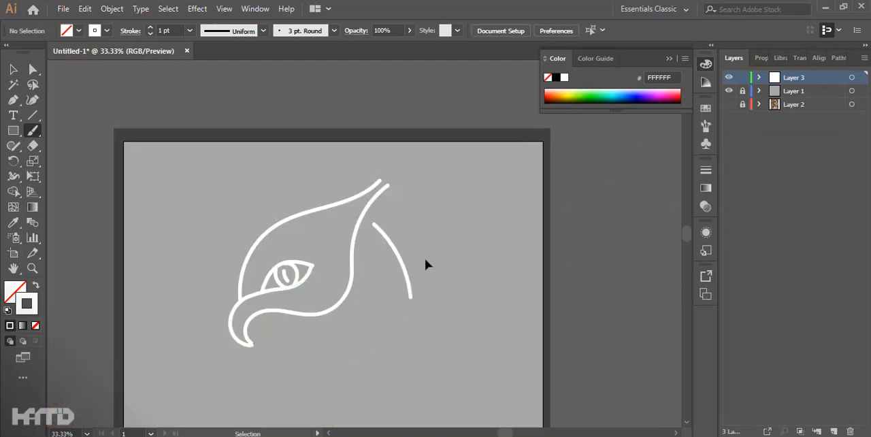
key(ctrl+z)
Step: Paint a pointed flame-shaped feather outline behind the cheek line and an inner line along the lower beak
key(ctrl+plus)
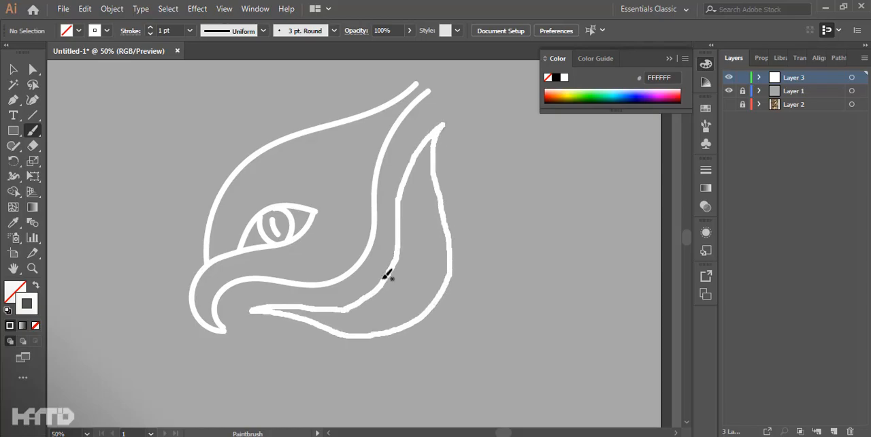
key(ctrl+minus)
key(ctrl+minus)
key(ctrl+minus)
scroll(271, 282, up, 7)
drag(325, 261, 87, 231)
mouse_move(166, 342)
mouse_down()
mouse_move(291, 186)
mouse_move(471, 171)
mouse_up()
scroll(391, 239, down, 7)
Step: Show Layer 2 again and paint a large pointed neck shape below the flame, closing it across the chest
click(729, 105)
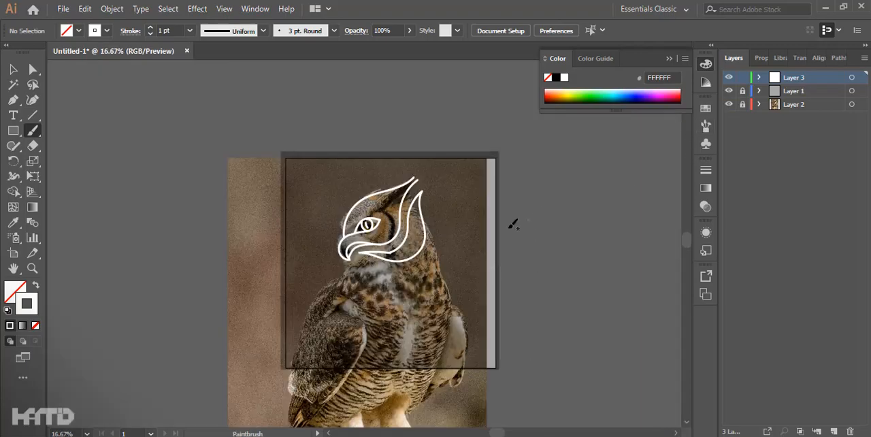
key(ctrl+plus)
scroll(272, 257, up, 2)
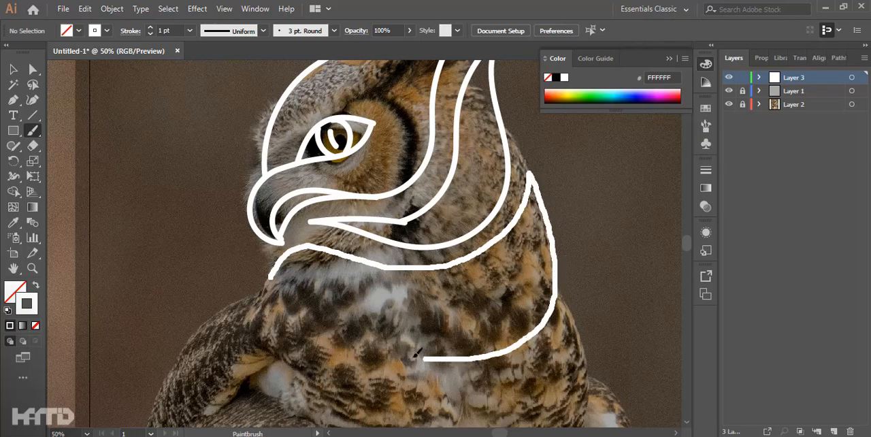
drag(286, 250, 298, 245)
drag(386, 281, 449, 123)
scroll(449, 123, down, 2)
drag(544, 184, 435, 284)
Step: Hide the owl photo on Layer 2 and the grey overlay on Layer 1
click(729, 104)
drag(435, 176, 458, 224)
scroll(335, 204, up, 3)
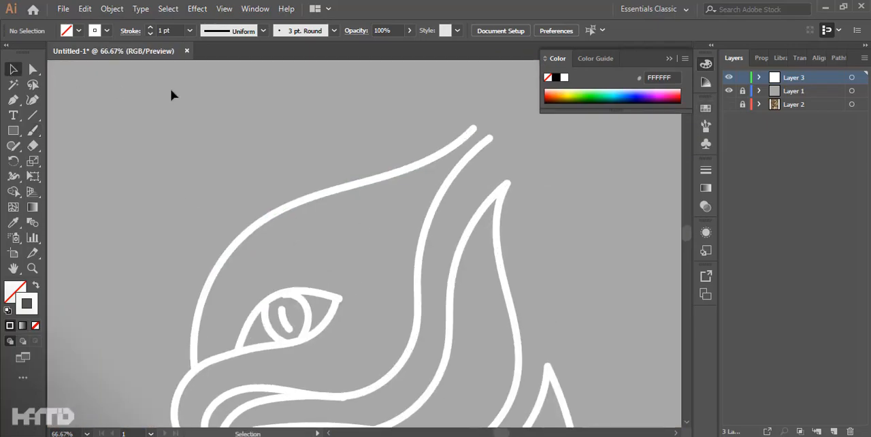
scroll(184, 96, down, 2)
click(729, 90)
Step: Change the stroke colour of all sketch lines to black
key(ctrl+a)
double_click(27, 303)
drag(289, 272, 249, 302)
click(571, 143)
click(445, 235)
Step: Collapse the Color panel and rotate the whole owl sketch slightly counterclockwise
mouse_move(401, 235)
mouse_down()
mouse_move(429, 249)
mouse_move(440, 217)
mouse_up()
click(669, 58)
scroll(464, 231, down, 1)
key(ctrl+a)
click(475, 213)
scroll(475, 213, down, 2)
scroll(395, 225, up, 2)
key(ctrl+a)
drag(393, 250, 394, 267)
click(519, 258)
drag(520, 258, 464, 178)
scroll(369, 163, up, 2)
click(742, 77)
scroll(464, 177, down, 1)
click(729, 77)
scroll(605, 167, down, 1)
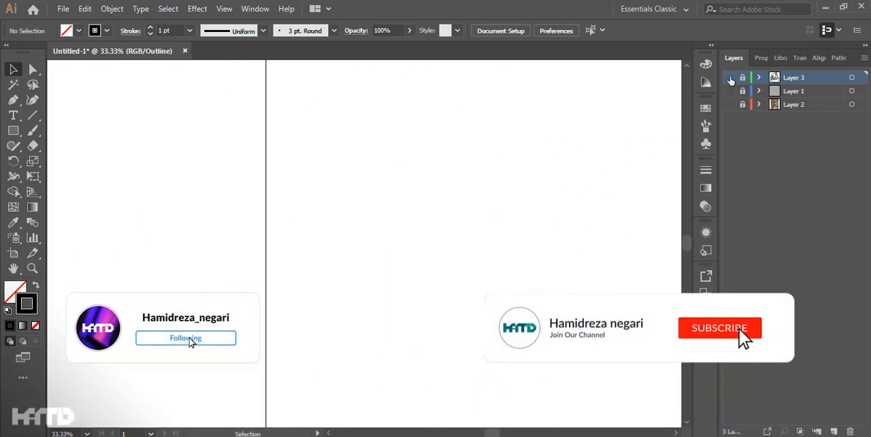
click(729, 78)
drag(545, 163, 509, 177)
click(742, 78)
Step: Lower the opacity of the entire sketch to 35%
key(ctrl+a)
click(410, 30)
drag(394, 43, 373, 49)
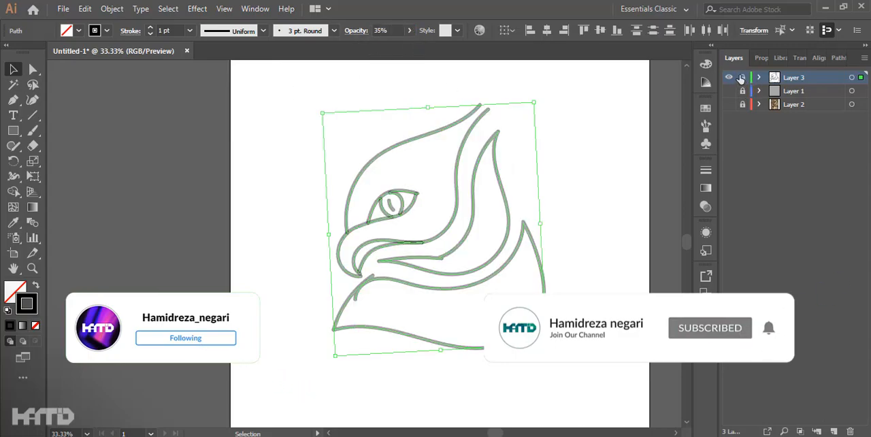
Step: Lock Layer 3 with the faded sketch and add a new layer above it
click(742, 77)
click(834, 431)
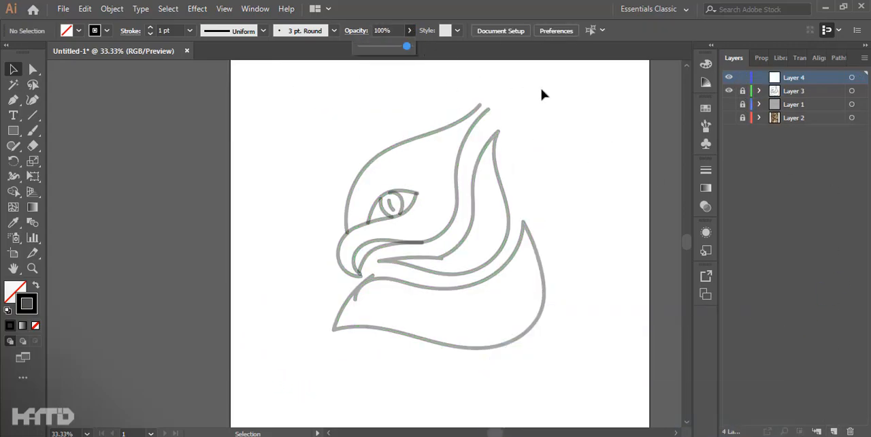
click(541, 90)
Step: Trace the forehead line with the Pen tool, starting from the beak and curving up toward the ear
scroll(507, 180, up, 2)
drag(511, 210, 484, 198)
key(p)
drag(365, 198, 362, 287)
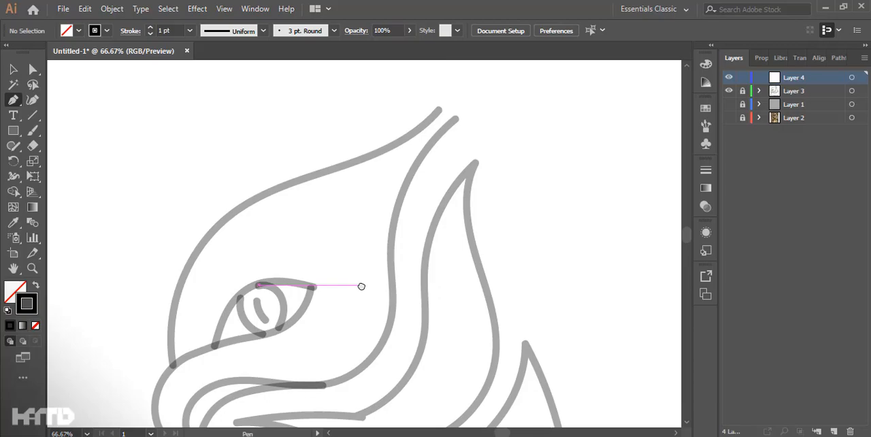
drag(285, 277, 336, 249)
scroll(336, 248, up, 1)
click(194, 403)
scroll(218, 361, down, 2)
drag(262, 300, 258, 342)
drag(323, 279, 468, 239)
click(401, 144)
Step: Redo the upper part of the forehead path so it follows the sketch to the ear tip
scroll(389, 274, up, 2)
click(416, 190)
drag(418, 191, 401, 321)
drag(418, 114, 364, 163)
key(Delete)
drag(391, 327, 485, 104)
scroll(485, 104, down, 1)
drag(279, 377, 292, 288)
scroll(264, 322, up, 1)
Step: Trace the outer beak line from its tip upward and along the lower eyelid to the eye's outer corner
ctrl+click(265, 361)
click(266, 367)
drag(225, 244, 234, 243)
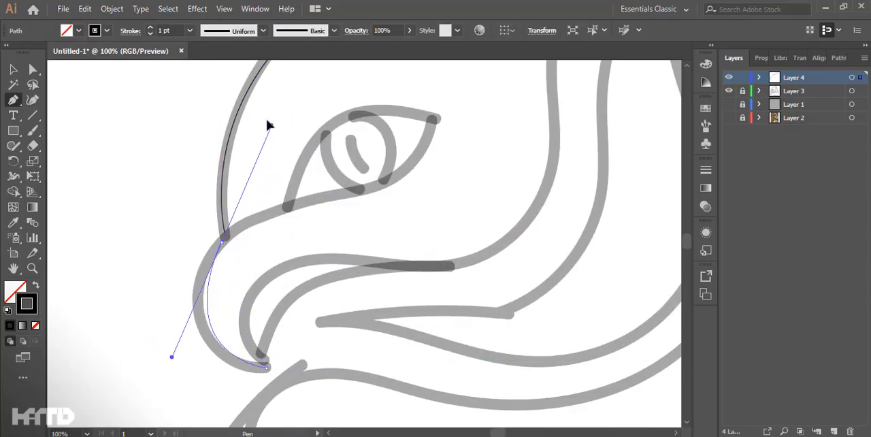
drag(277, 102, 274, 115)
key(ctrl+z)
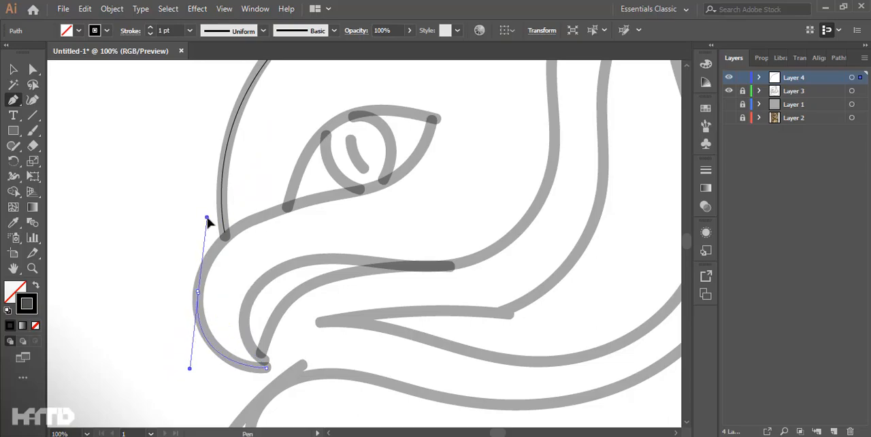
drag(315, 200, 347, 194)
drag(432, 120, 436, 105)
ctrl+click(460, 213)
drag(461, 213, 434, 246)
Step: Trace the upper eyelid as a single curve from the eye's inner corner to just past its outer corner
click(260, 295)
click(406, 207)
key(ctrl+z)
key(ctrl+z)
click(260, 295)
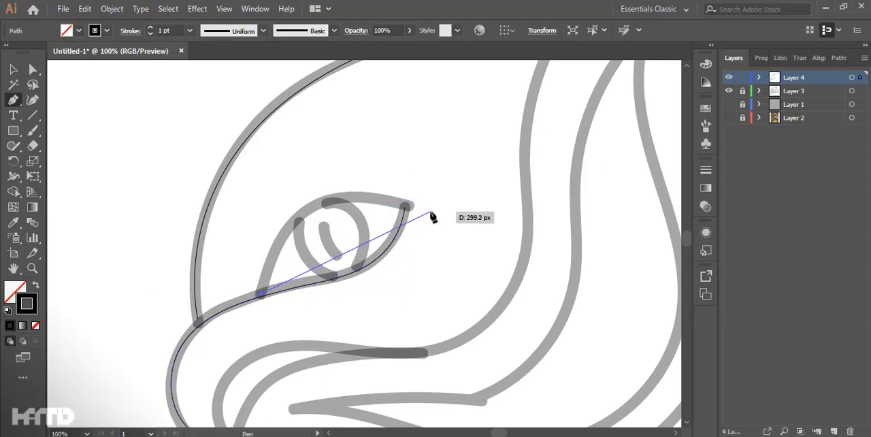
drag(583, 247, 578, 266)
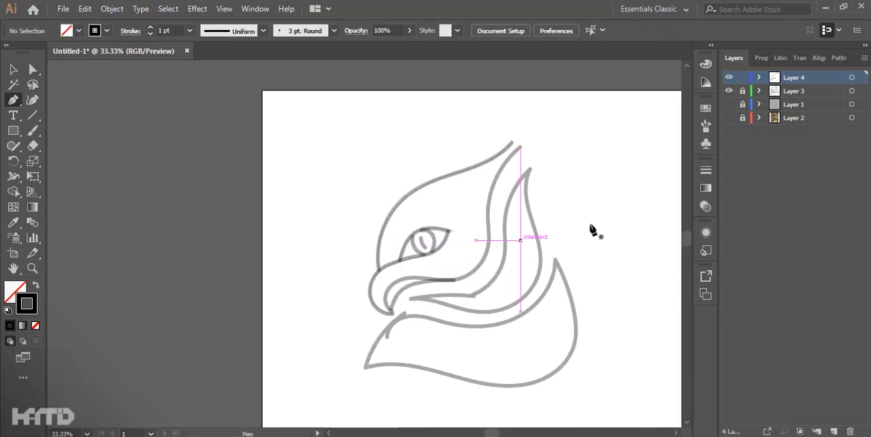
click(729, 90)
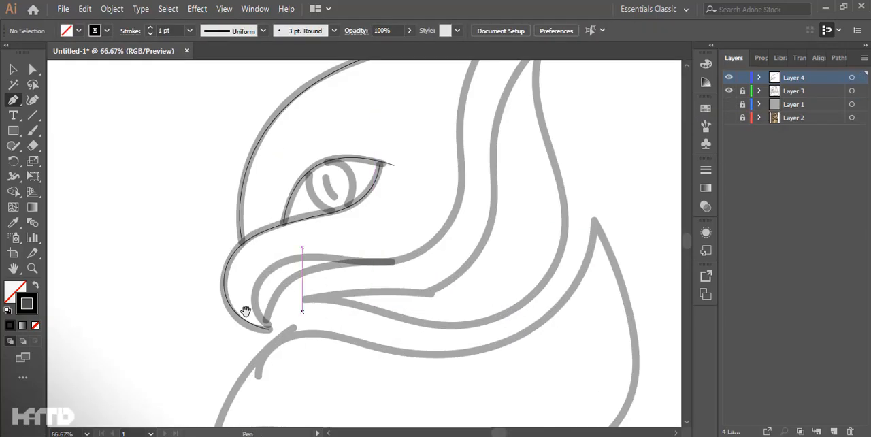
scroll(245, 311, up, 1)
drag(246, 311, 171, 352)
Step: Trace the inner beak edge from the beak tip along the jaw and up the cheek toward the ear tip
click(206, 381)
drag(197, 297, 226, 262)
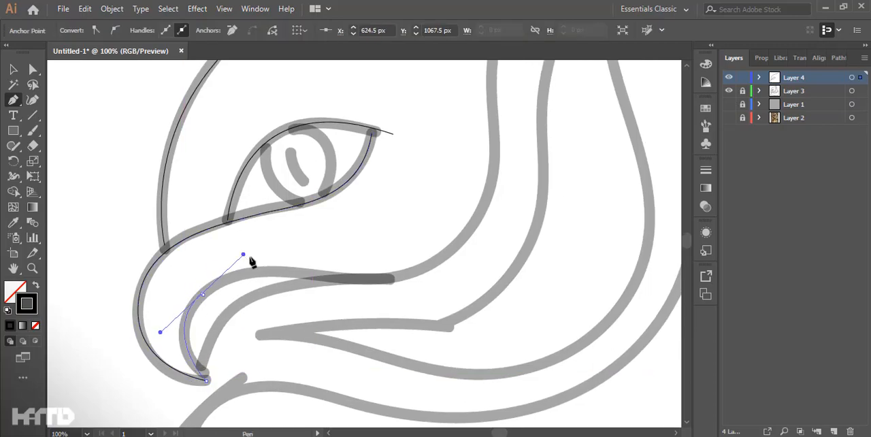
click(349, 280)
scroll(481, 207, down, 1)
drag(482, 209, 443, 278)
drag(453, 237, 453, 170)
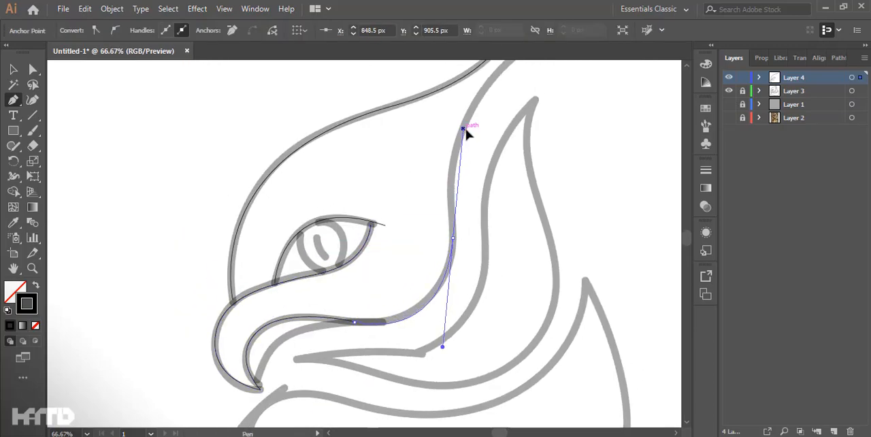
drag(461, 138, 459, 140)
drag(496, 85, 437, 195)
drag(456, 167, 512, 100)
Step: Rework the upper part of the cheek path so it follows the sketch up toward the ear tip
ctrl+click(380, 239)
drag(377, 242, 329, 143)
scroll(282, 348, up, 1)
drag(281, 350, 250, 381)
key(ctrl+z)
key(ctrl+z)
drag(348, 234, 348, 215)
drag(363, 83, 306, 243)
drag(334, 136, 344, 93)
scroll(406, 66, up, 4)
key(ctrl+z)
drag(340, 381, 390, 209)
click(383, 222)
drag(360, 301, 376, 160)
drag(345, 213, 317, 190)
drag(304, 317, 334, 251)
ctrl+click(360, 238)
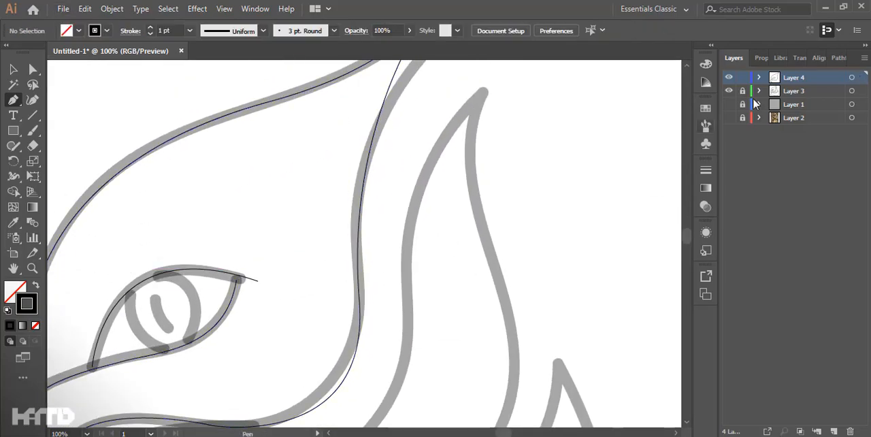
Step: Compare the traced paths with the owl photo on Layer 2, with the sketch on Layer 3 hidden meanwhile
click(729, 91)
key(ctrl+minus)
key(ctrl+minus)
click(729, 118)
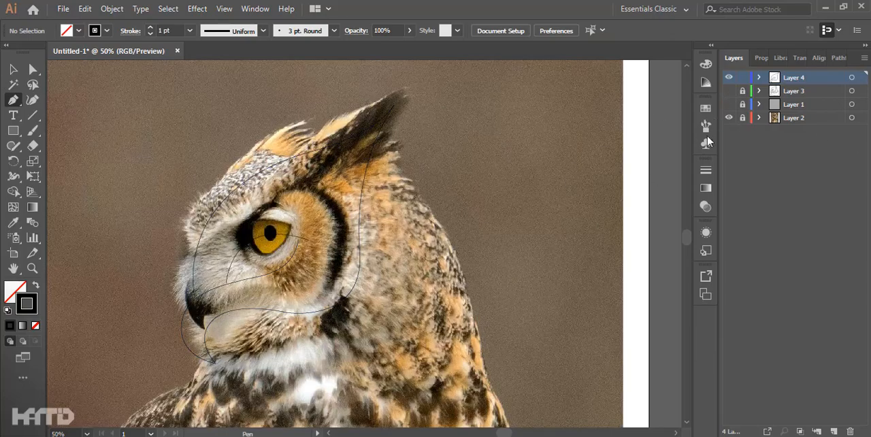
click(728, 118)
click(729, 91)
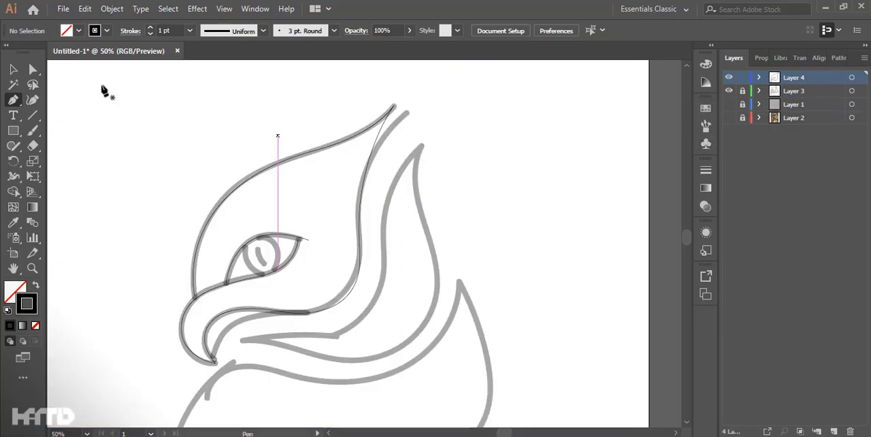
Step: Refine the top of the cheek line where it meets the forehead line at the ear tip
drag(430, 136, 461, 148)
drag(384, 125, 404, 107)
drag(449, 146, 382, 74)
click(453, 117)
drag(297, 282, 324, 223)
Step: Trace the second inner beak line from the beak tip to the jaw line and smooth their junction
key(p)
scroll(293, 260, up, 2)
click(190, 349)
drag(349, 249, 528, 247)
ctrl+click(297, 300)
key(F9)
key(F9)
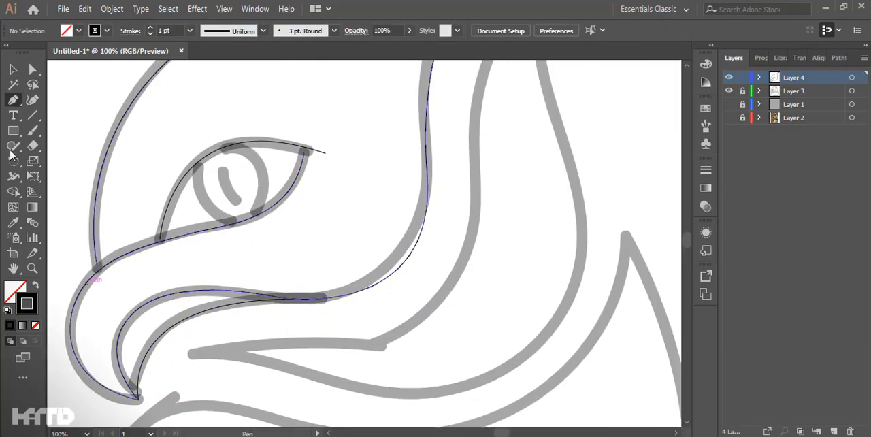
drag(263, 299, 260, 295)
drag(347, 297, 385, 336)
Step: Copy the cheek path onto the inner edge of the ear feather and delete the copy's surplus beak segments
key(a)
drag(486, 127, 383, 284)
drag(270, 202, 299, 238)
click(301, 206)
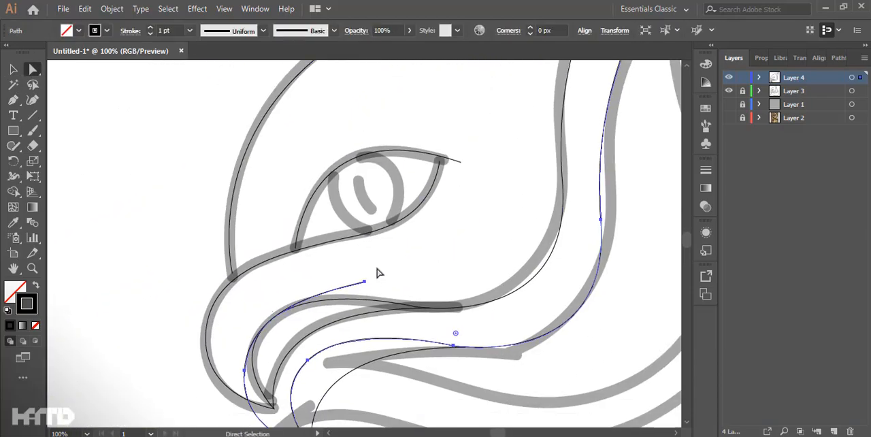
scroll(318, 357, down, 3)
click(364, 375)
drag(317, 297, 351, 314)
key(Delete)
key(Delete)
scroll(343, 418, right, 2)
key(Delete)
key(p)
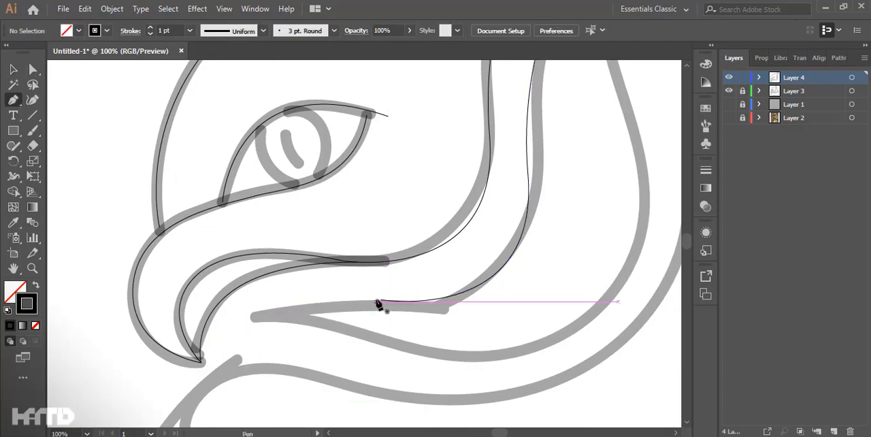
Step: Continue the copied path to the feather's pointed lower end and trace its outer edge up to the top tip
click(380, 299)
drag(230, 347, 196, 406)
drag(442, 354, 594, 397)
drag(650, 200, 637, 142)
drag(644, 116, 499, 349)
drag(472, 116, 475, 291)
drag(474, 291, 505, 137)
drag(505, 137, 498, 86)
scroll(482, 231, down, 3)
ctrl+click(585, 197)
Step: Hide the sketch on Layer 3 and even out the ear feather's outer edge with the Smooth tool
click(729, 91)
drag(453, 313, 442, 277)
scroll(442, 277, up, 2)
drag(519, 241, 485, 271)
drag(13, 146, 61, 177)
ctrl+click(476, 272)
scroll(476, 272, up, 2)
scroll(490, 277, down, 3)
ctrl+click(465, 267)
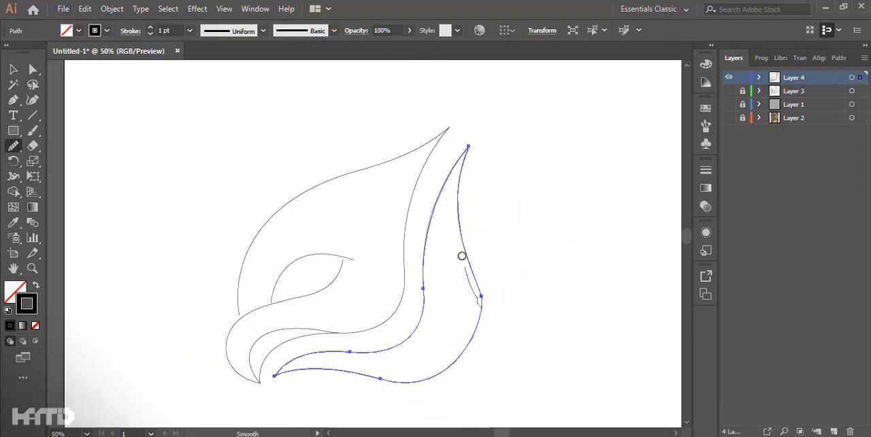
ctrl+click(538, 255)
drag(571, 252, 534, 171)
drag(544, 219, 546, 243)
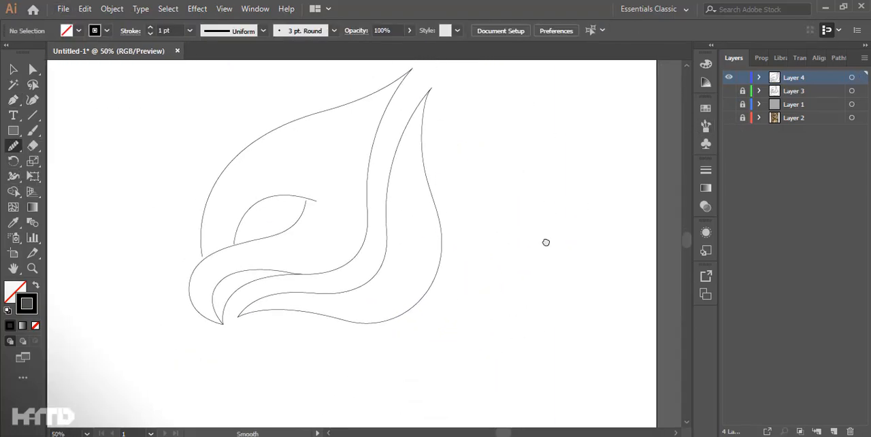
Step: Show Layer 3 again and trace the neck shape's upper edge from its upper tip to the area below the beak
click(729, 90)
scroll(396, 338, up, 1)
drag(396, 338, 389, 286)
click(548, 132)
key(ctrl+z)
drag(548, 131, 527, 207)
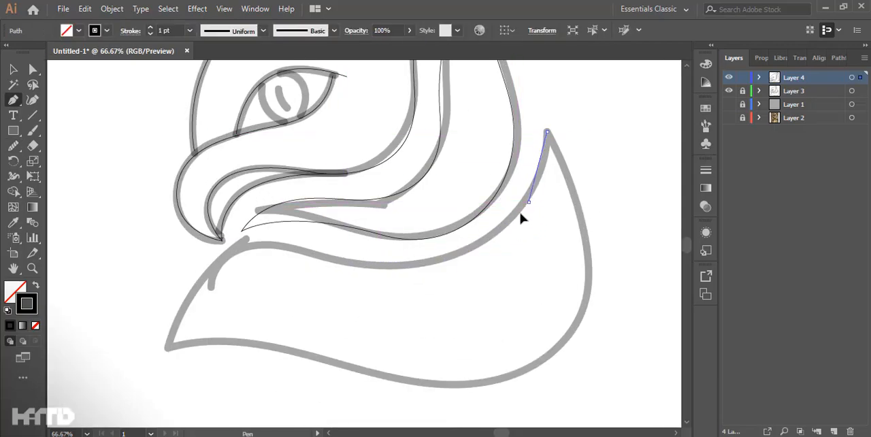
drag(403, 267, 355, 271)
drag(258, 244, 206, 258)
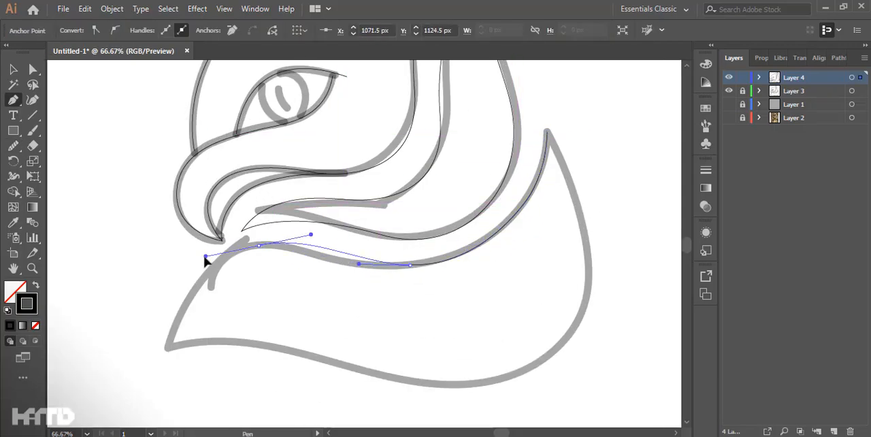
Step: Trace the neck shape's lower and outer edges and close the path at its upper tip
click(157, 356)
drag(334, 364, 435, 403)
drag(588, 268, 570, 163)
click(546, 130)
key(ctrl+shift+a)
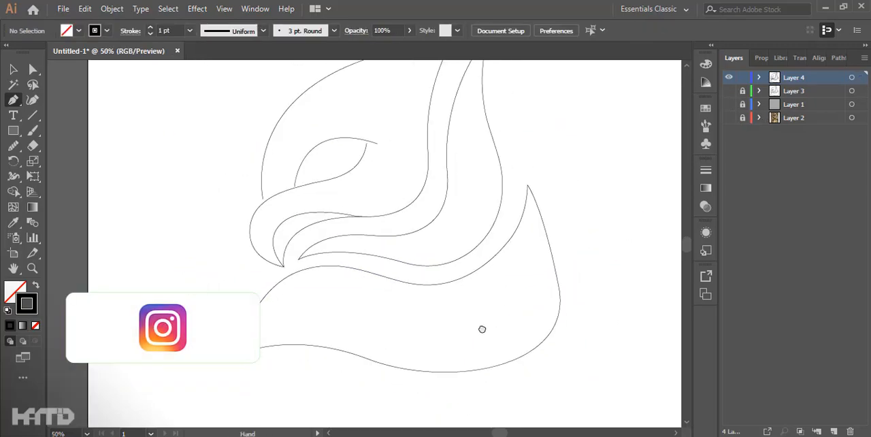
Step: Smooth the neck shape's outer edge just below its upper tip
drag(499, 356, 494, 360)
mouse_move(503, 230)
mouse_down()
mouse_move(528, 299)
mouse_move(235, 375)
mouse_up()
key(ctrl+minus)
key(ctrl+minus)
mouse_move(411, 284)
mouse_down()
mouse_move(420, 313)
mouse_move(431, 294)
mouse_up()
scroll(431, 294, up, 2)
click(13, 70)
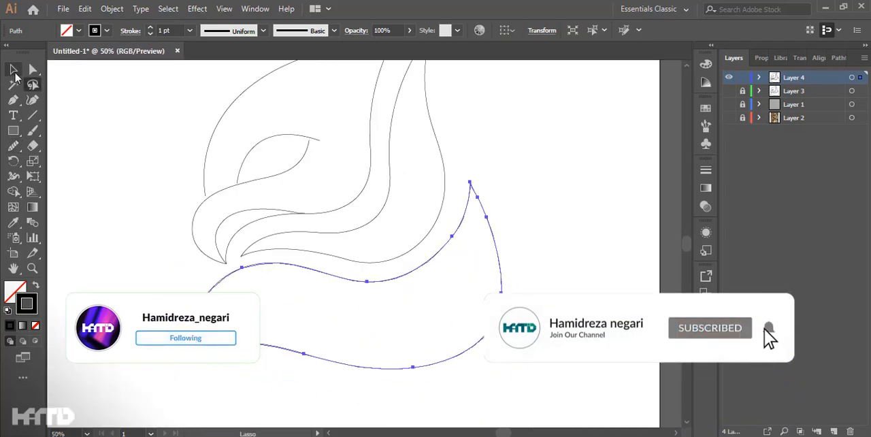
Step: Nudge the lower ends of the forehead line and the upper eyelid down to meet the beak line
click(204, 123)
scroll(309, 132, up, 1)
drag(309, 133, 344, 198)
click(345, 200)
click(105, 269)
scroll(281, 223, up, 2)
click(214, 262)
key(Down)
key(Down)
key(Down)
click(284, 271)
click(295, 180)
key(Down)
key(Down)
key(Down)
Step: Use the Pen tool to close the remaining gap where the path ends meet the beak line
click(113, 247)
scroll(276, 295, up, 2)
key(p)
drag(167, 339, 192, 401)
ctrl+click(108, 293)
click(14, 70)
scroll(169, 280, down, 4)
scroll(381, 257, down, 1)
drag(492, 273, 519, 266)
Step: Select all paths and merge the head and beak regions into one shape with the Shape Builder tool
key(ctrl+a)
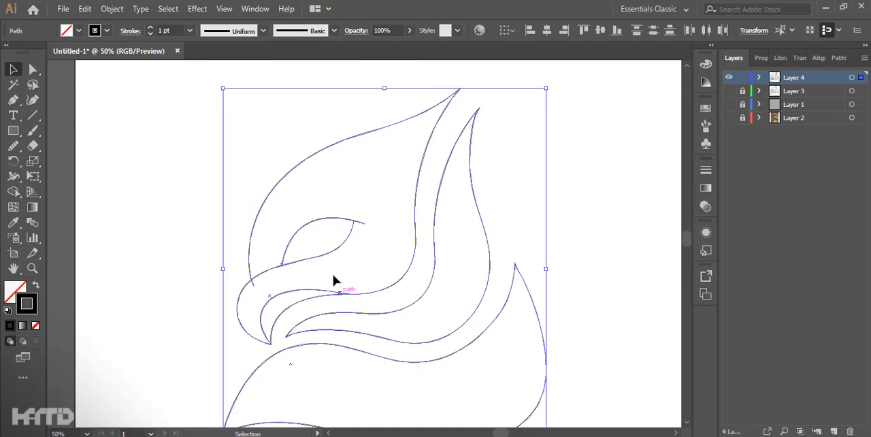
scroll(324, 222, up, 1)
key(shift+m)
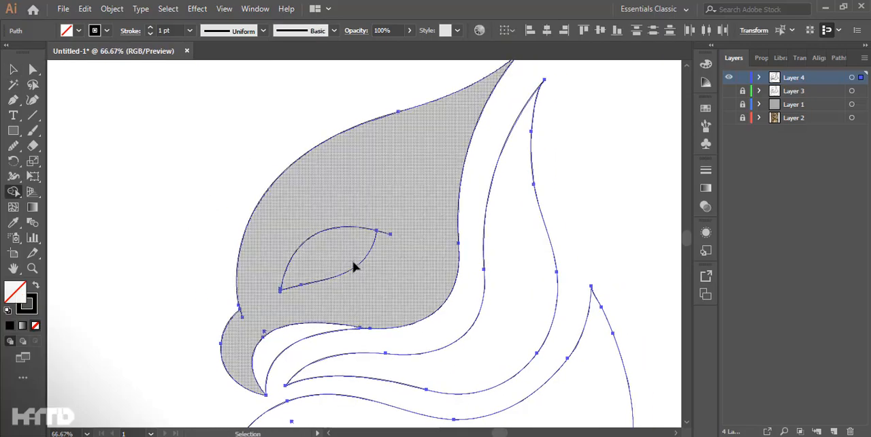
drag(391, 213, 386, 248)
Step: Select the upper and lower eyelid curves and unite them into one eye shape with Pathfinder
click(14, 70)
drag(275, 182, 177, 185)
click(339, 229)
scroll(402, 235, up, 4)
scroll(356, 243, down, 2)
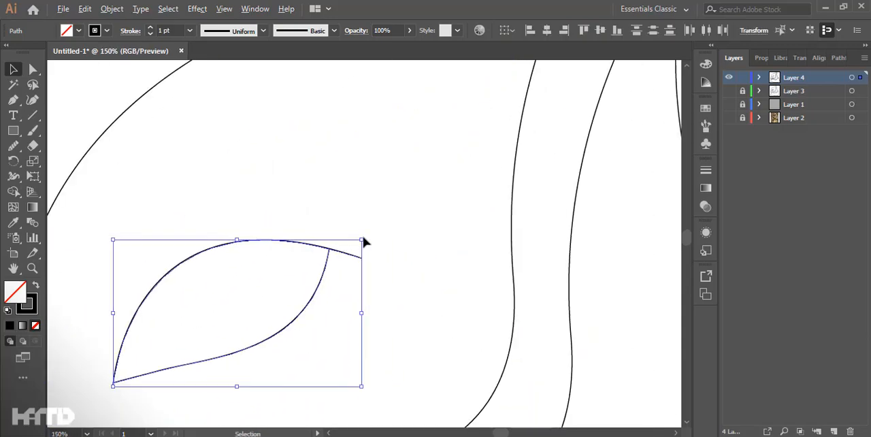
click(838, 57)
click(737, 94)
click(737, 94)
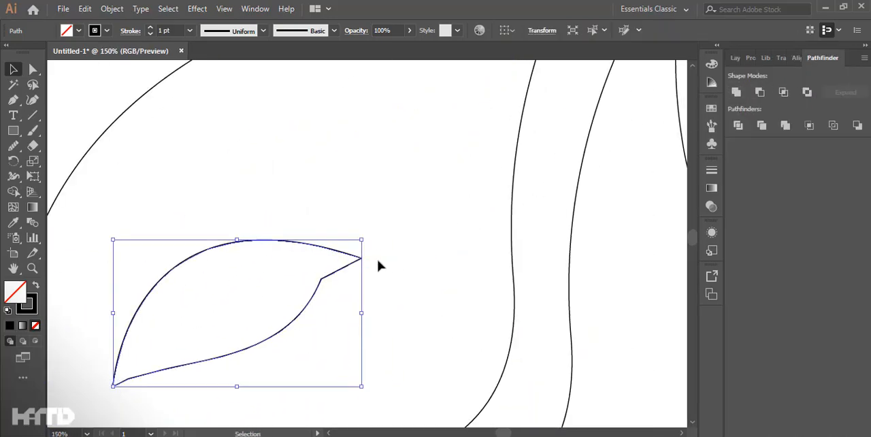
Step: Combine the head and eye into a compound path and delete the stray line end above the beak
scroll(357, 272, down, 4)
click(168, 328)
scroll(318, 293, up, 2)
drag(383, 272, 285, 170)
key(ctrl+8)
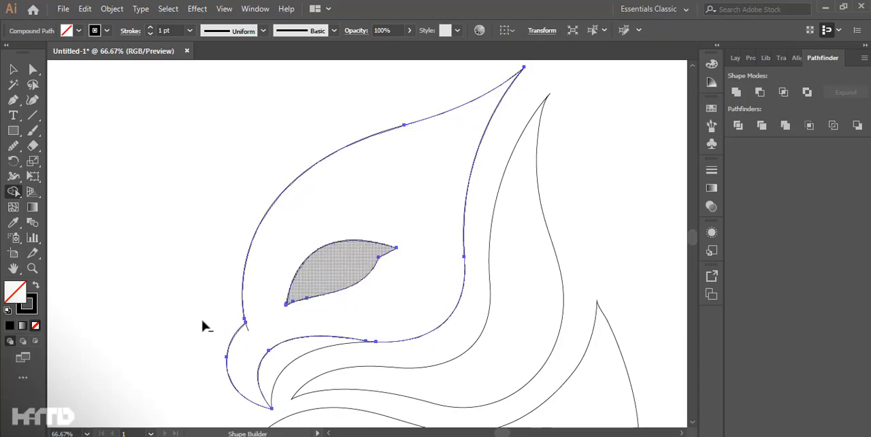
click(248, 329)
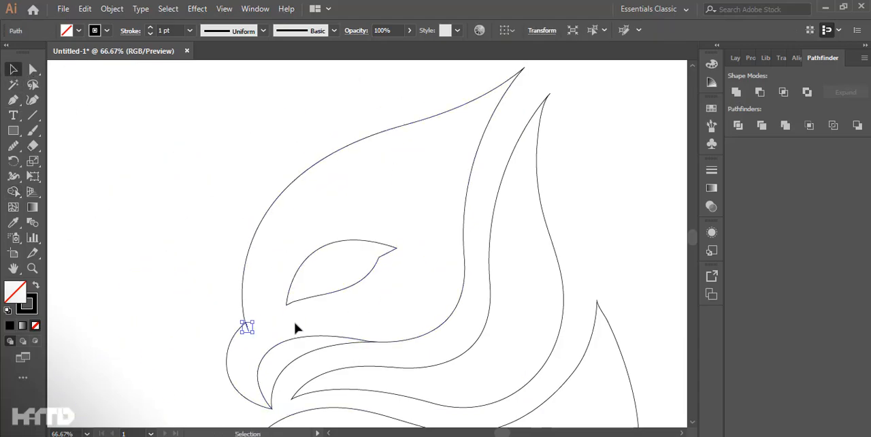
key(Delete)
Step: Clean up the angular segments at the eye's inner and outer corners so the curves end in sharp points
drag(306, 345, 282, 277)
scroll(268, 180, up, 2)
drag(268, 180, 231, 276)
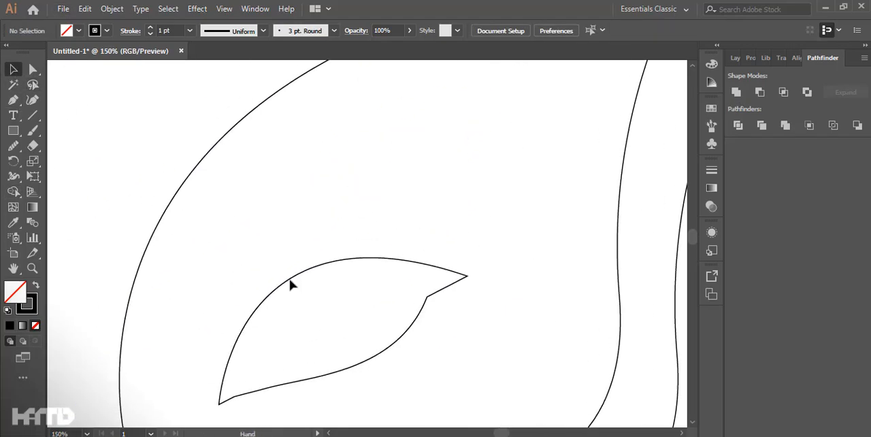
scroll(439, 246, up, 1)
click(424, 268)
scroll(422, 310, up, 2)
mouse_move(420, 309)
mouse_down()
mouse_move(424, 265)
mouse_move(446, 233)
mouse_move(400, 349)
mouse_up()
key(ctrl+z)
scroll(405, 232, down, 6)
scroll(293, 187, up, 1)
scroll(483, 214, down, 1)
drag(487, 209, 454, 196)
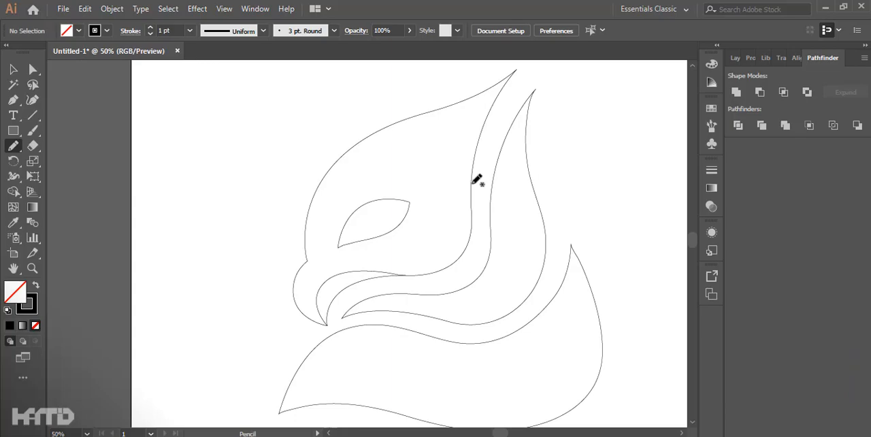
Step: Redraw the right and bottom edges of the lower neck feather slightly further inward with the Pencil tool
scroll(333, 276, up, 1)
drag(333, 275, 227, 224)
scroll(240, 269, down, 2)
scroll(346, 203, up, 1)
drag(340, 204, 393, 173)
scroll(237, 209, up, 1)
drag(235, 211, 287, 214)
click(13, 70)
scroll(131, 191, down, 1)
scroll(392, 296, down, 2)
click(37, 71)
scroll(410, 366, up, 2)
key(n)
drag(550, 297, 485, 246)
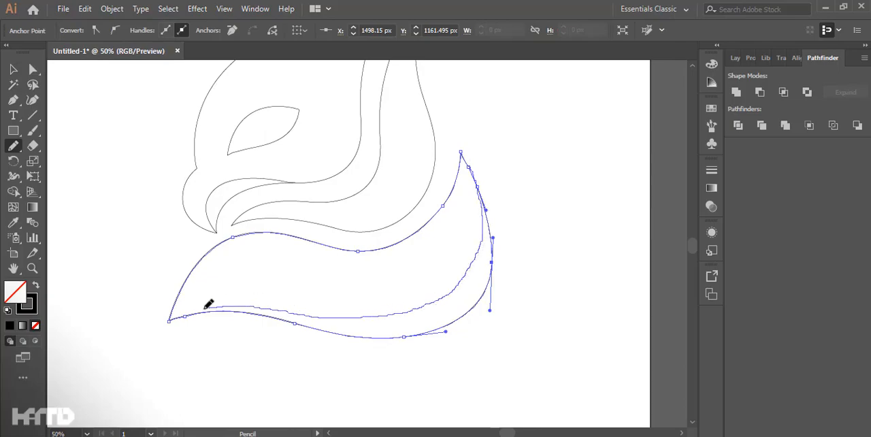
drag(164, 324, 414, 307)
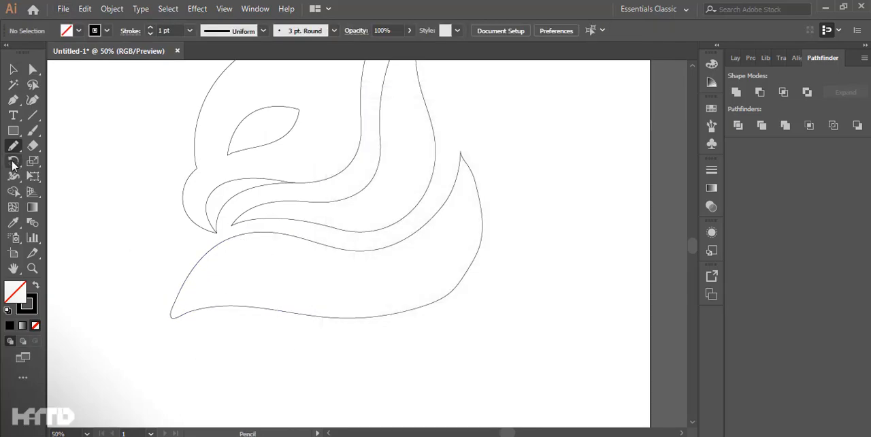
Step: Smooth the redrawn outline of the lower neck feather with the Smooth tool
drag(9, 150, 63, 170)
ctrl+click(481, 238)
mouse_move(465, 162)
mouse_down()
mouse_move(483, 245)
mouse_move(288, 315)
mouse_up()
Step: Try to round the pointed tip at the top of the head shape
mouse_move(460, 148)
mouse_down()
mouse_move(452, 193)
mouse_move(327, 58)
mouse_up()
scroll(55, 119, up, 2)
click(33, 69)
scroll(415, 88, up, 2)
scroll(347, 109, up, 1)
drag(356, 170, 315, 214)
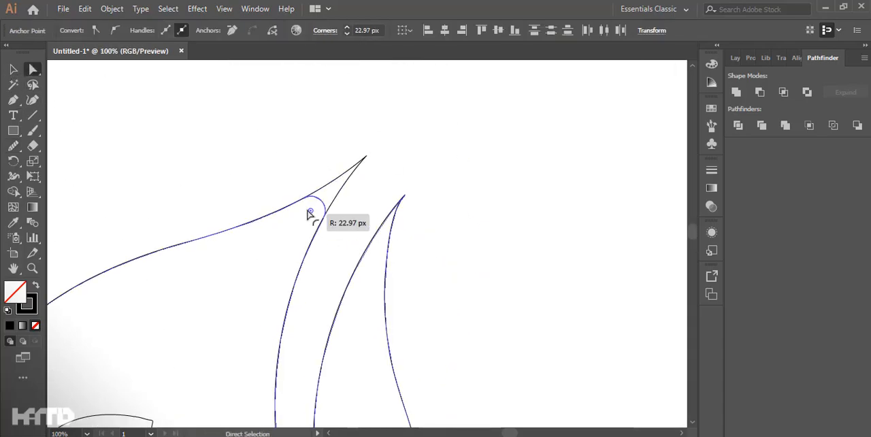
scroll(300, 164, down, 1)
drag(343, 156, 379, 195)
scroll(368, 188, up, 6)
drag(292, 250, 372, 168)
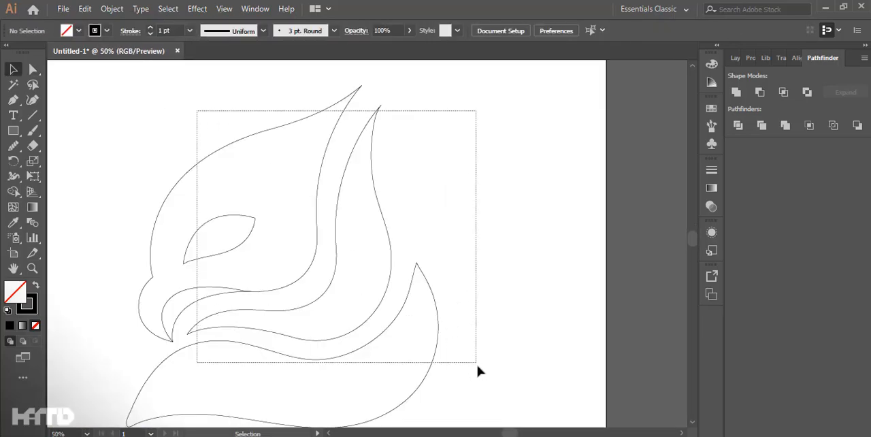
drag(477, 365, 476, 364)
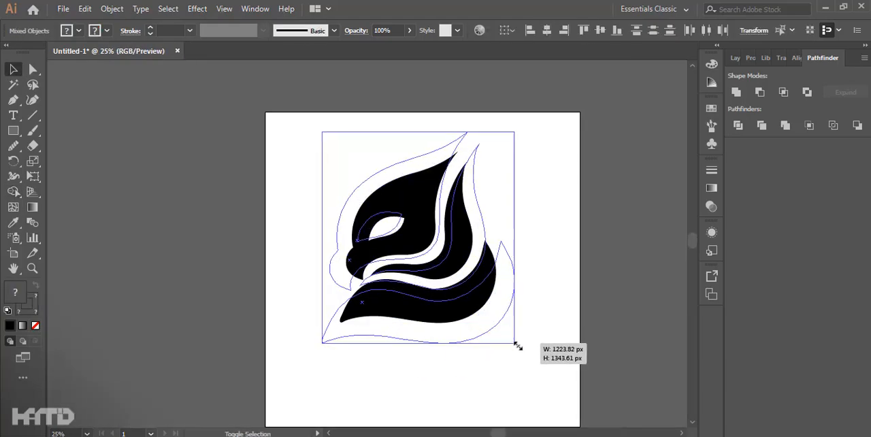
Step: Scale and position the black-filled logo on the artboard and unite its shapes with Pathfinder
drag(515, 345, 522, 370)
click(737, 93)
drag(492, 274, 481, 270)
click(518, 241)
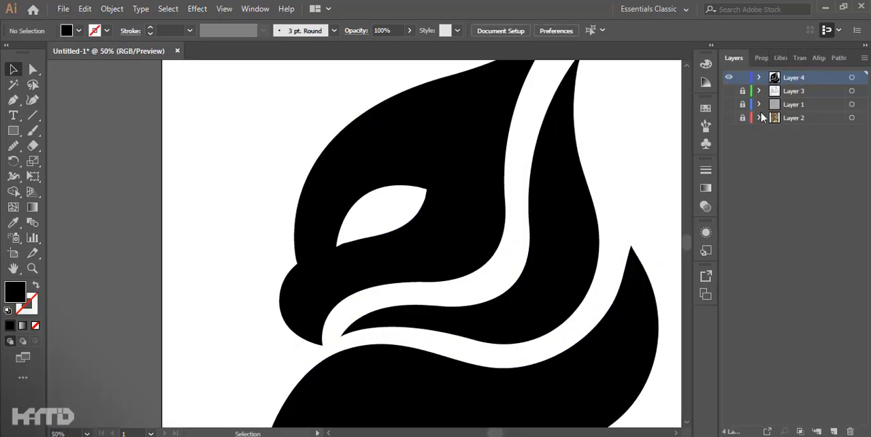
Step: Fill all the logo shapes with a solid bright blue
click(557, 205)
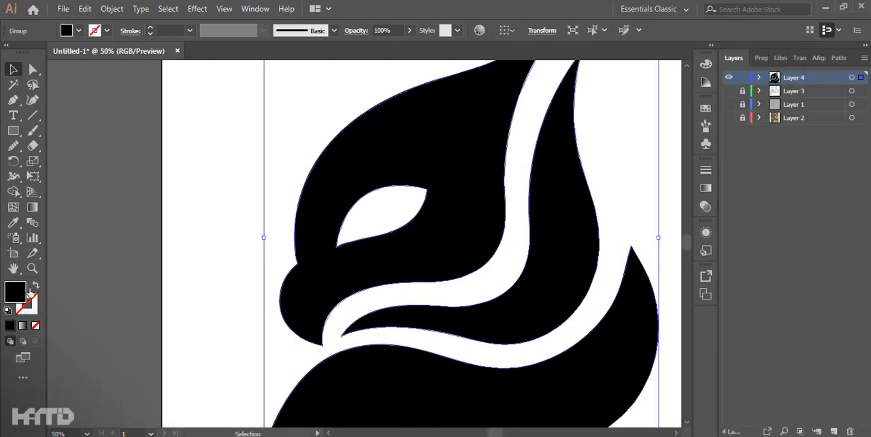
double_click(15, 292)
click(453, 208)
click(388, 155)
click(571, 143)
click(289, 193)
scroll(364, 234, down, 2)
drag(495, 269, 441, 266)
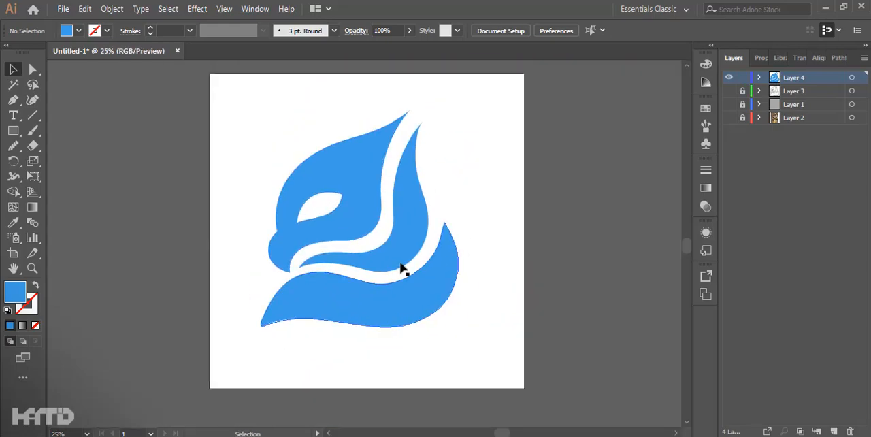
Step: Apply the Purple, Orange preset gradient to the whole logo
scroll(400, 244, up, 1)
click(400, 244)
click(23, 325)
click(562, 186)
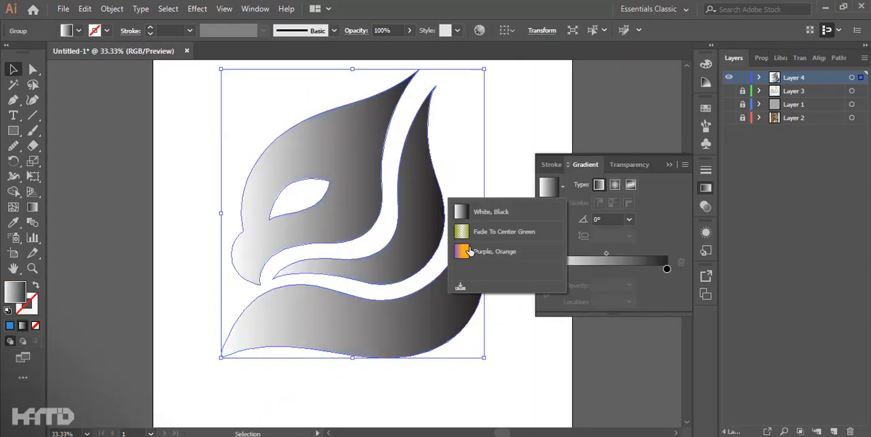
click(469, 250)
Step: Change the gradient's purple starting stop to a dark blue
double_click(546, 269)
click(564, 226)
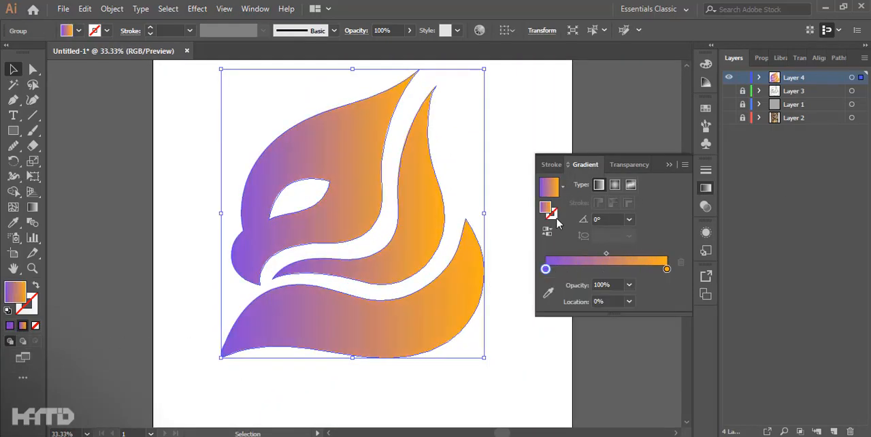
double_click(546, 207)
drag(432, 109, 696, 95)
drag(721, 193, 722, 204)
drag(681, 154, 674, 170)
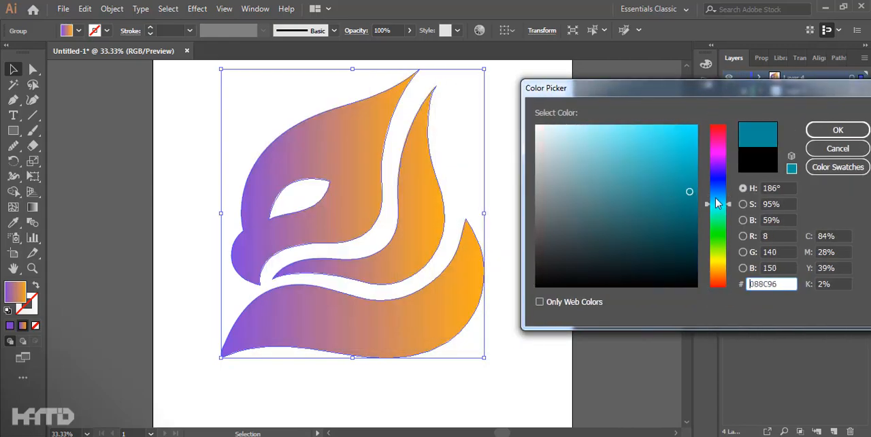
drag(711, 204, 711, 194)
click(837, 132)
Step: Change the gradient's orange end stop to turquoise
double_click(667, 273)
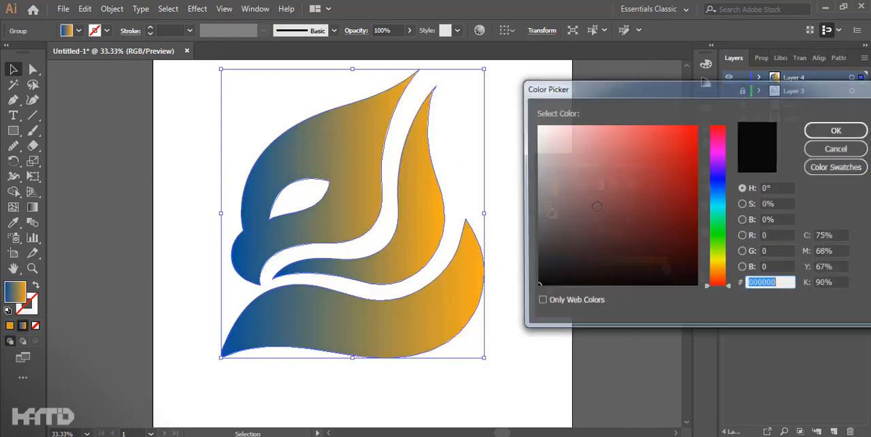
click(722, 199)
drag(722, 200, 721, 208)
click(681, 146)
click(838, 130)
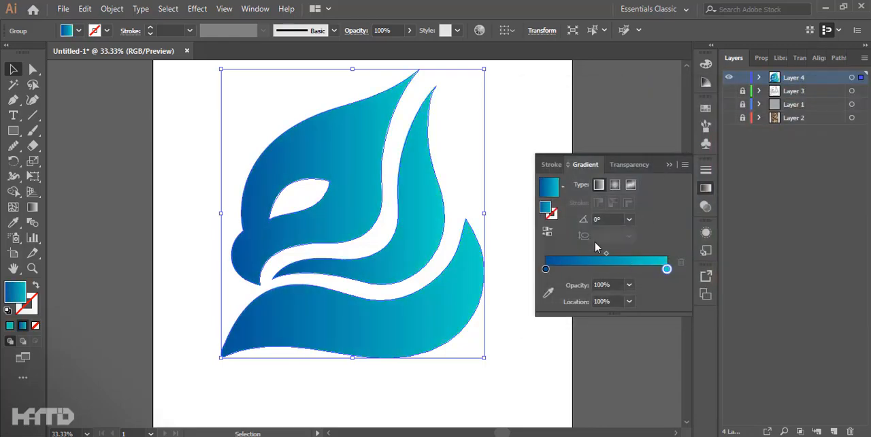
Step: Redirect the logo's gradient diagonally, from dark blue at the lower beak side to turquoise at the upper tips
click(705, 188)
scroll(457, 272, down, 2)
key(g)
drag(343, 312, 469, 192)
mouse_move(406, 322)
mouse_down()
mouse_move(474, 200)
mouse_move(407, 326)
mouse_up()
key(ctrl+z)
drag(391, 278, 450, 194)
key(v)
click(103, 101)
Step: Straighten the kink in the lower edge of the eye at its inner corner
scroll(364, 245, up, 4)
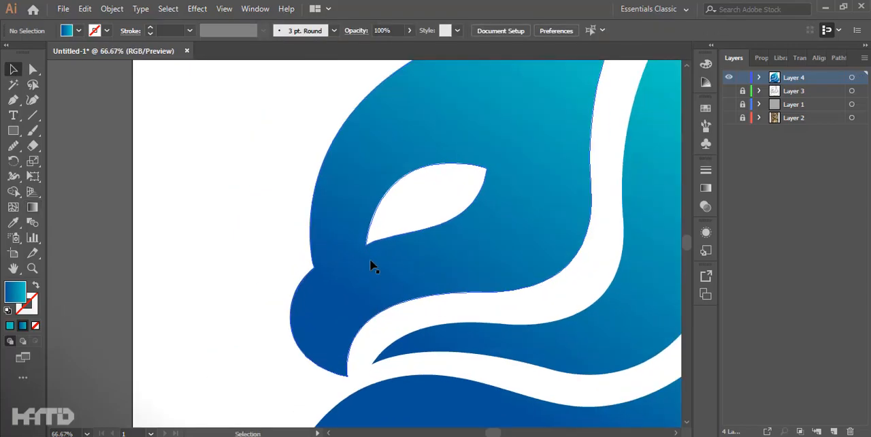
key(p)
scroll(395, 228, up, 1)
key(a)
scroll(336, 230, up, 1)
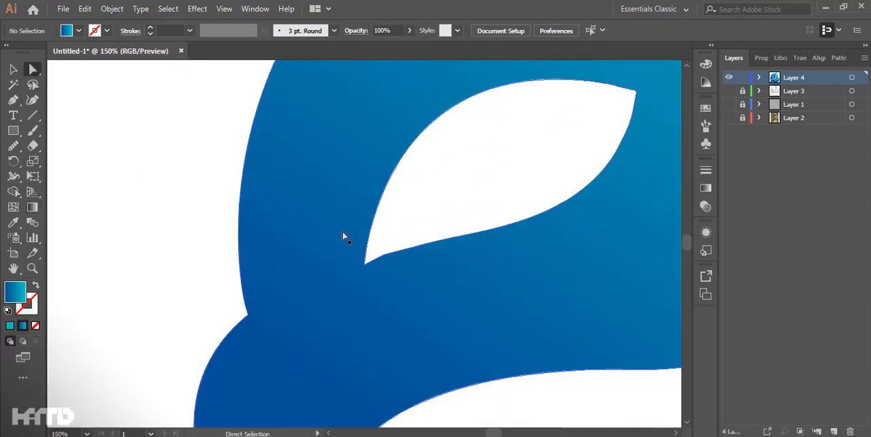
click(380, 249)
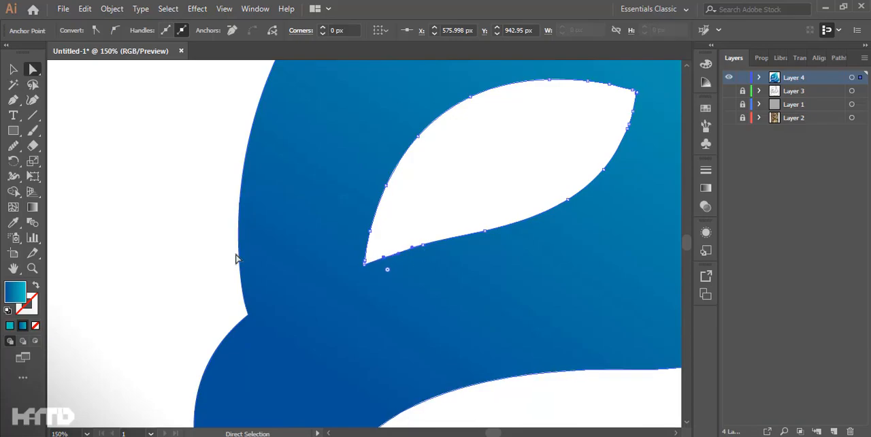
Step: Draw a closed Pen shape from the beak's upper curve past the eye corner and around the front of the head
click(253, 282)
drag(195, 361, 170, 277)
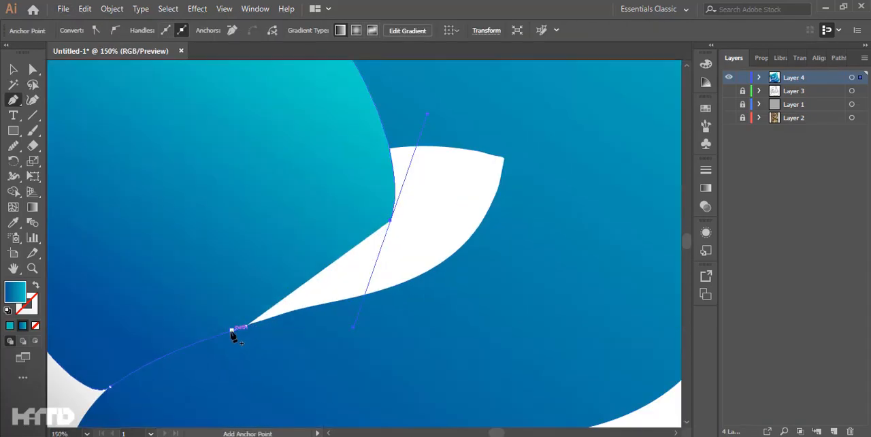
click(246, 326)
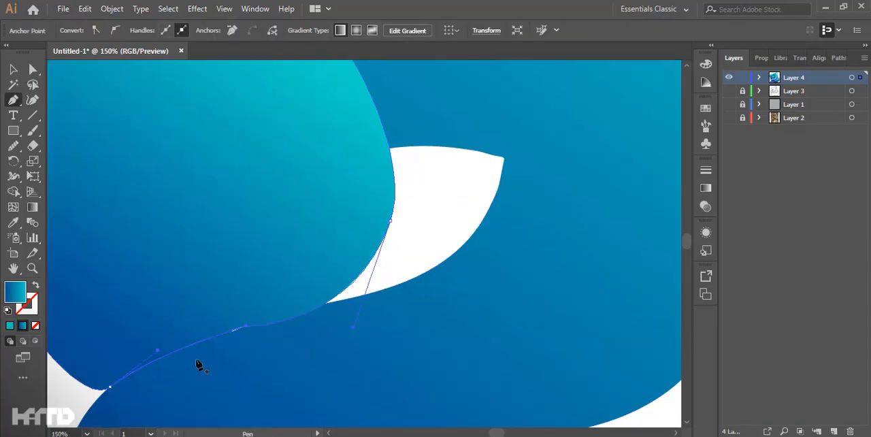
key(ctrl+minus)
key(ctrl+minus)
shift+click(381, 221)
Step: Trim the drawn shape to the head outline with Shape Builder, keeping the brow section in front of the eye
key(shift+m)
alt+click(347, 262)
alt+click(228, 197)
click(14, 69)
click(153, 146)
click(301, 218)
Step: Apply the White, Black gradient to the brow section and reverse it so black starts at the beak
key(g)
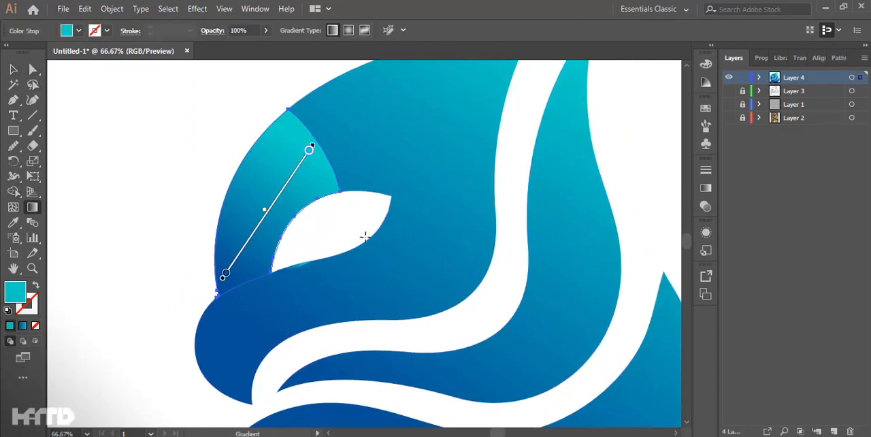
click(705, 188)
click(563, 186)
click(477, 208)
click(546, 232)
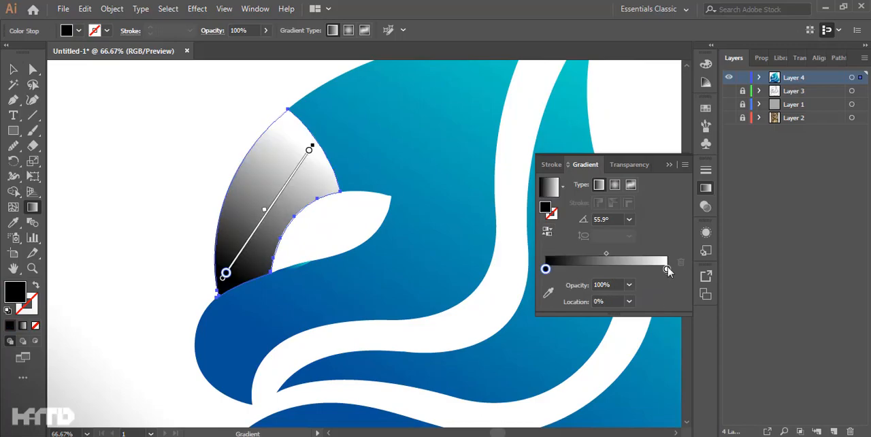
Step: Set both stops of the brow gradient to black and the end stop's opacity to 0%
double_click(546, 207)
drag(547, 256, 532, 289)
click(837, 130)
click(630, 285)
click(656, 131)
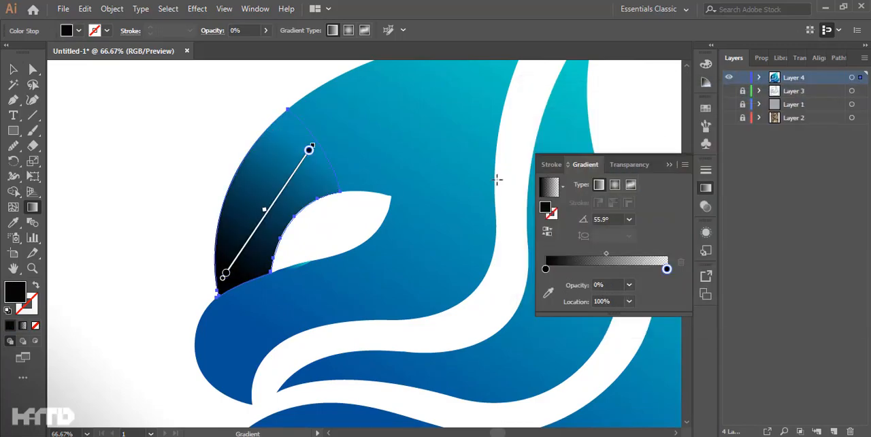
Step: Redirect the brow shadow gradient to run almost vertically, fading upward from below the beak
click(670, 165)
drag(253, 316, 214, 165)
drag(222, 337, 232, 213)
scroll(232, 350, down, 2)
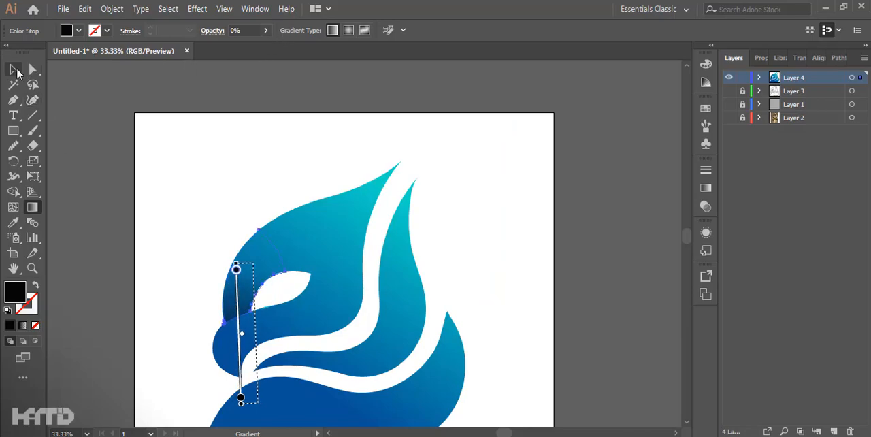
click(16, 71)
click(174, 203)
Step: Remove the leftover turquoise sliver along the lower edge of the eye
scroll(260, 276, up, 3)
click(291, 372)
click(330, 314)
scroll(194, 382, up, 1)
drag(194, 381, 220, 247)
scroll(220, 247, down, 3)
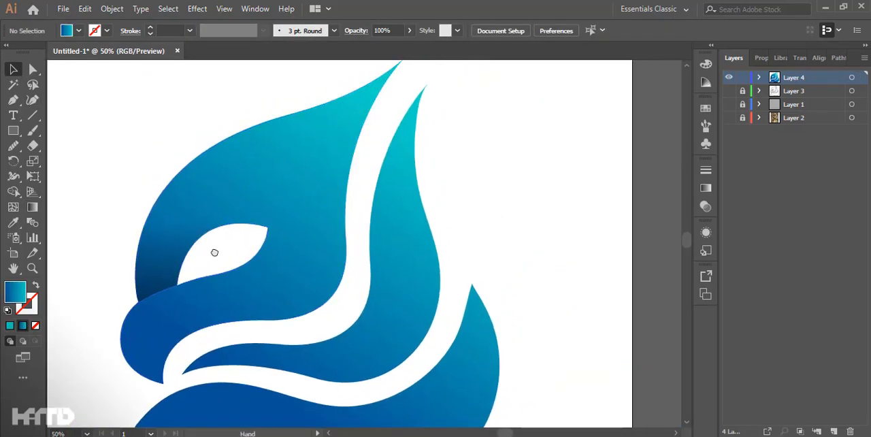
Step: Draw a curved Pen shape from the lower edge of the head to the beak tip for the inner beak
scroll(166, 326, up, 1)
drag(166, 326, 196, 259)
key(p)
scroll(291, 245, up, 1)
click(300, 248)
scroll(136, 360, down, 1)
drag(136, 361, 183, 281)
drag(250, 391, 279, 376)
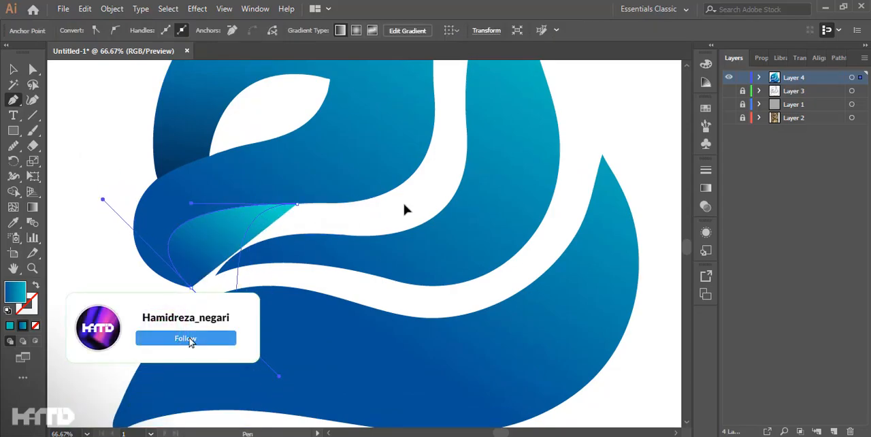
Step: Remove the parts of the inner beak shape that extend beyond the beak outline
ctrl+click(247, 238)
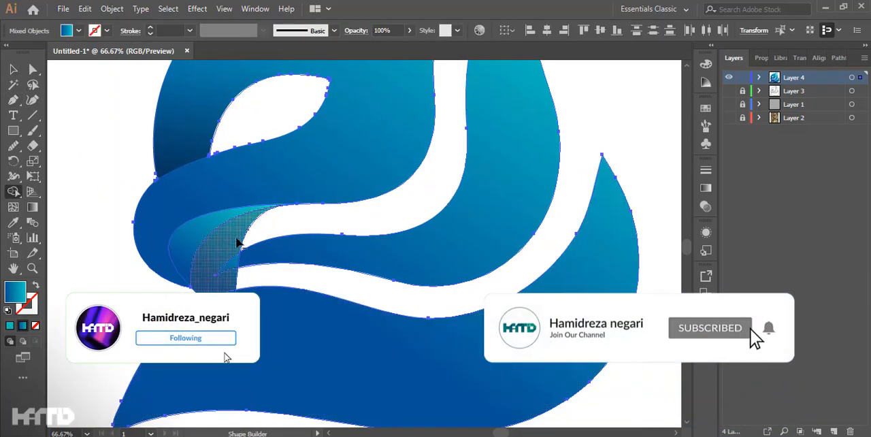
key(v)
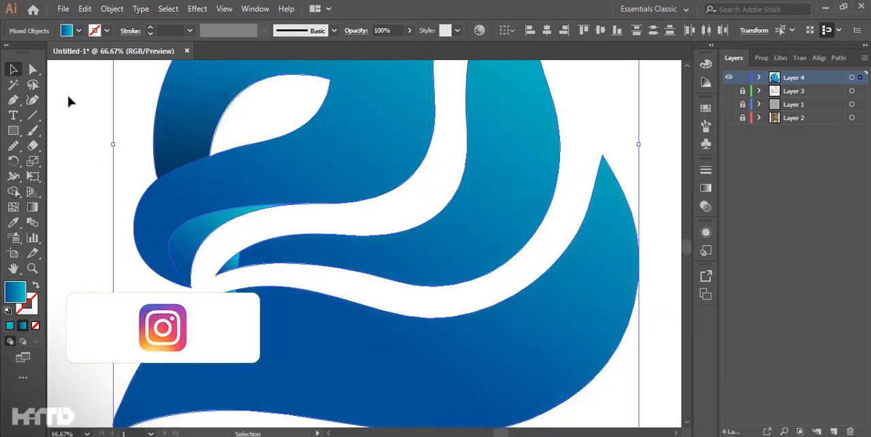
click(228, 263)
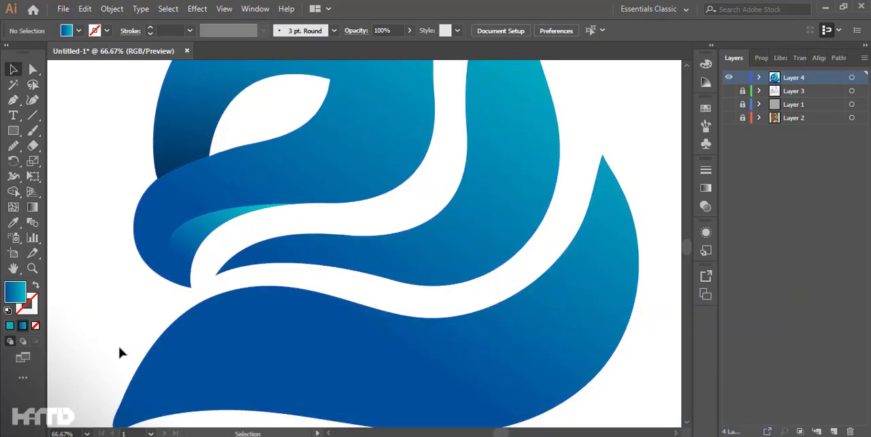
Step: Redirect the inner beak gradient from dark blue at its upper end to turquoise toward the beak tip
click(229, 221)
key(g)
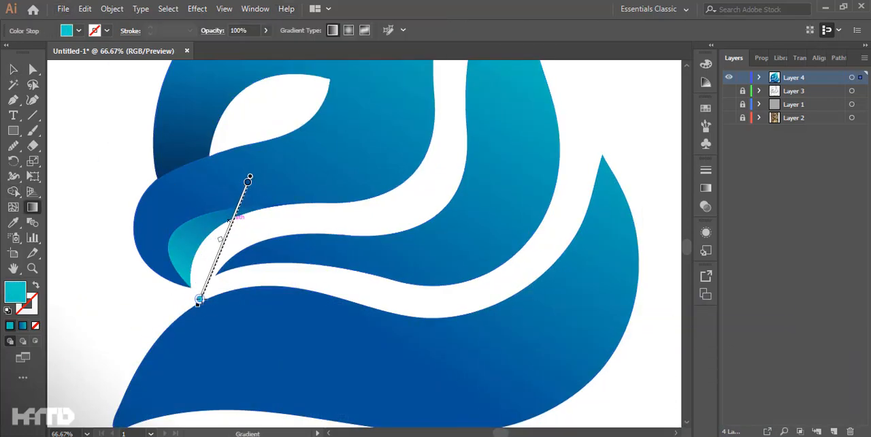
drag(194, 287, 167, 320)
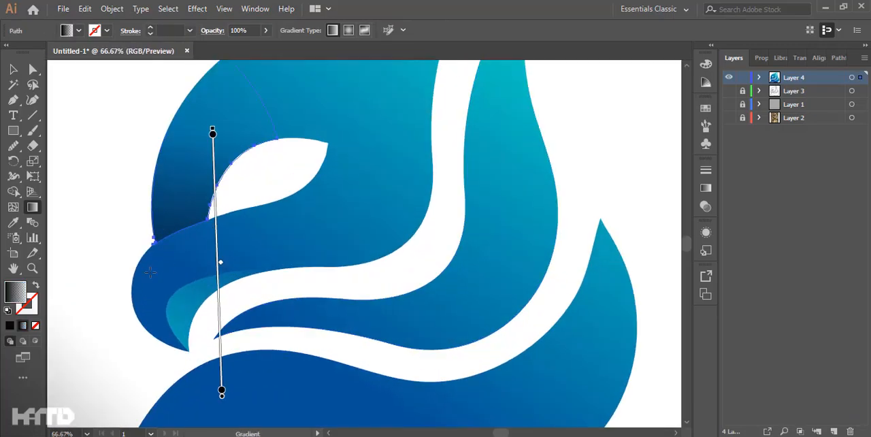
Step: Try copying the head's blue gradient onto the brow section and redirecting it, and undo the changes
key(i)
click(204, 286)
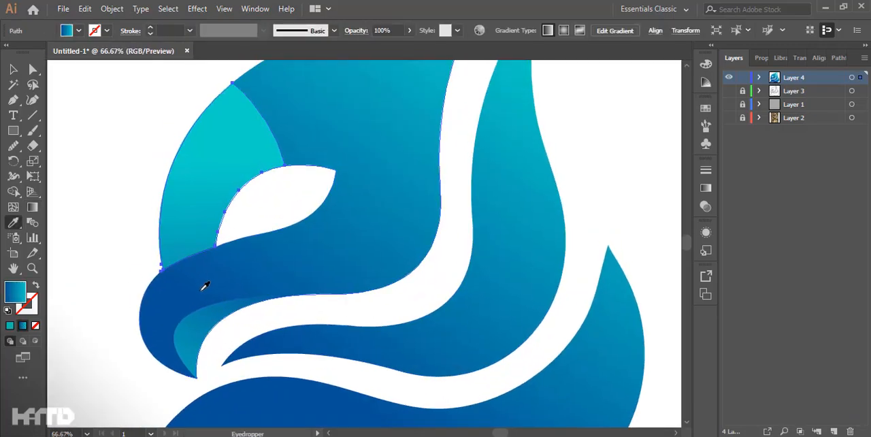
key(g)
drag(184, 326, 182, 309)
key(space)
drag(181, 297, 320, 136)
key(space)
mouse_move(255, 409)
mouse_down()
mouse_move(327, 169)
mouse_move(283, 255)
mouse_move(287, 155)
mouse_up()
key(ctrl+z)
key(ctrl+z)
key(ctrl+z)
Step: Reshape the inner beak's outer curve by adjusting the curve handle at the beak tip
key(space)
drag(352, 152, 224, 342)
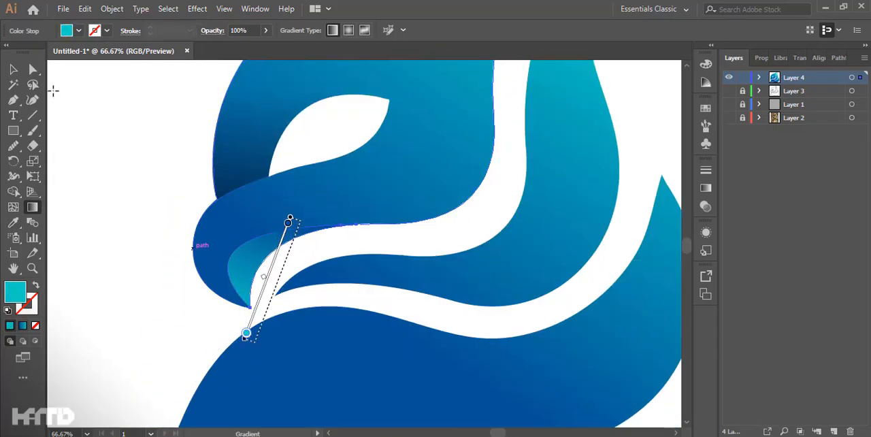
key(a)
click(248, 306)
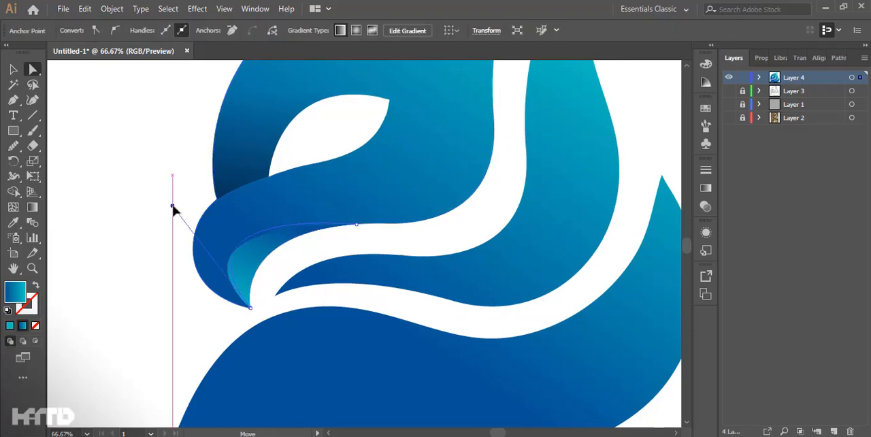
drag(173, 206, 188, 208)
click(155, 252)
Step: Set the brow shadow's blend mode to Multiply and reduce its opacity
scroll(156, 253, down, 3)
scroll(286, 279, up, 3)
drag(286, 279, 214, 286)
click(296, 240)
key(v)
click(312, 235)
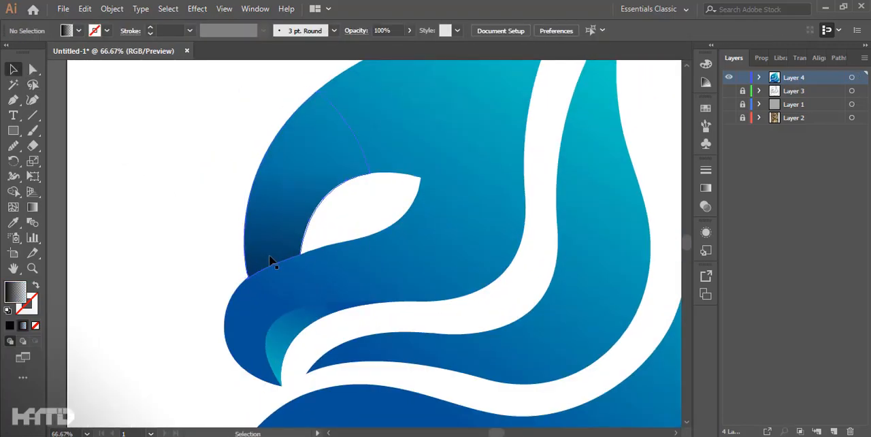
click(369, 32)
click(253, 52)
click(251, 83)
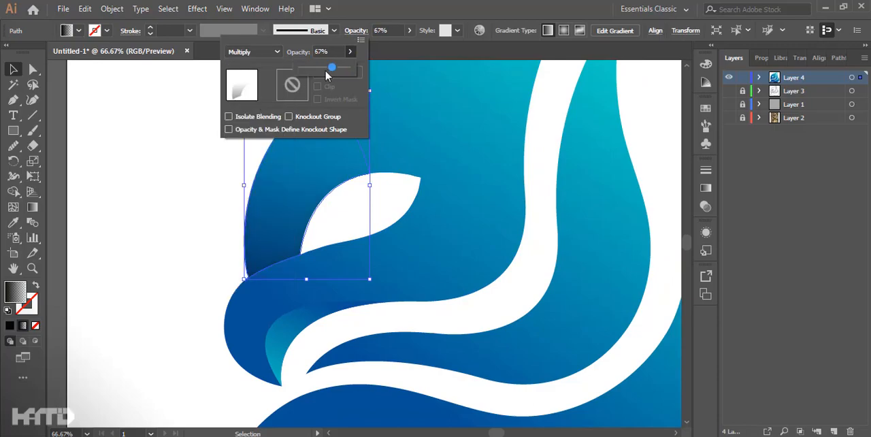
drag(328, 70, 311, 70)
click(130, 226)
click(131, 225)
scroll(145, 225, down, 2)
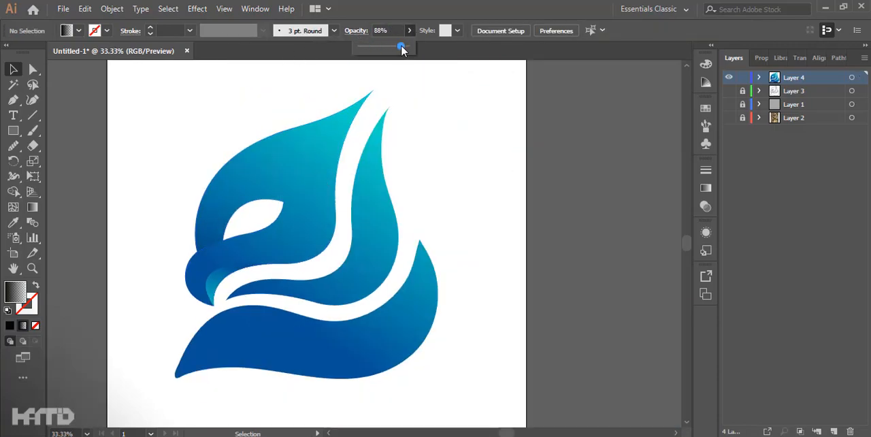
Step: Set the brow shadow's opacity to 76%
key(shift+Tab)
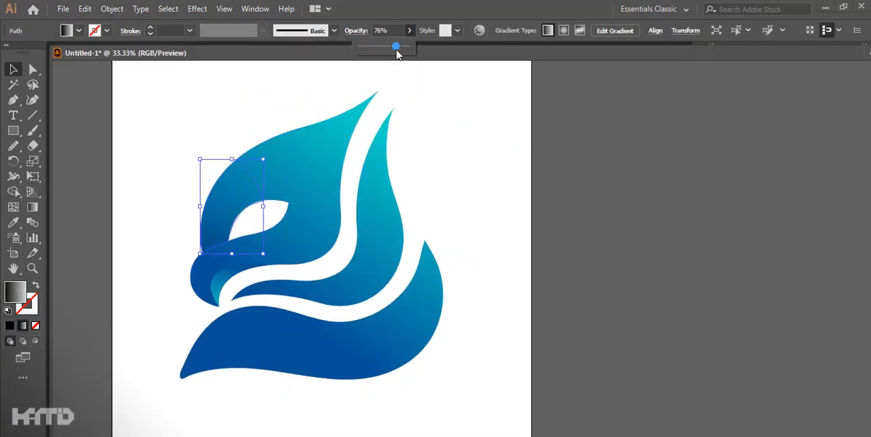
click(443, 47)
drag(430, 50, 404, 52)
click(399, 174)
scroll(443, 178, down, 2)
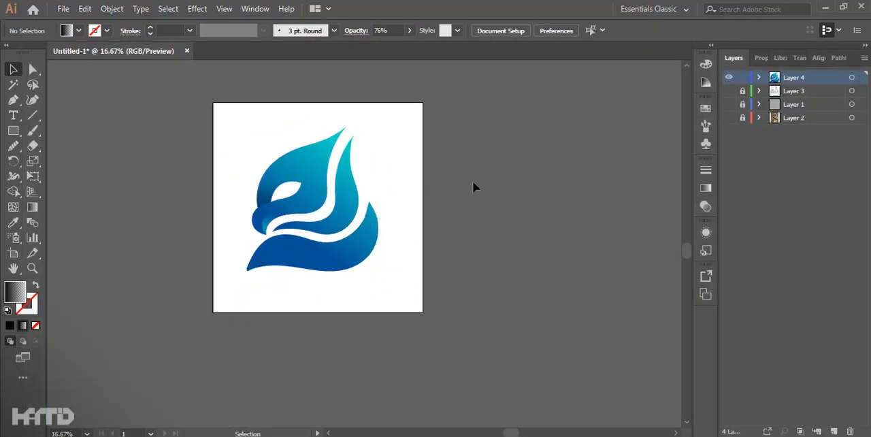
scroll(230, 236, up, 3)
key(p)
drag(437, 223, 345, 301)
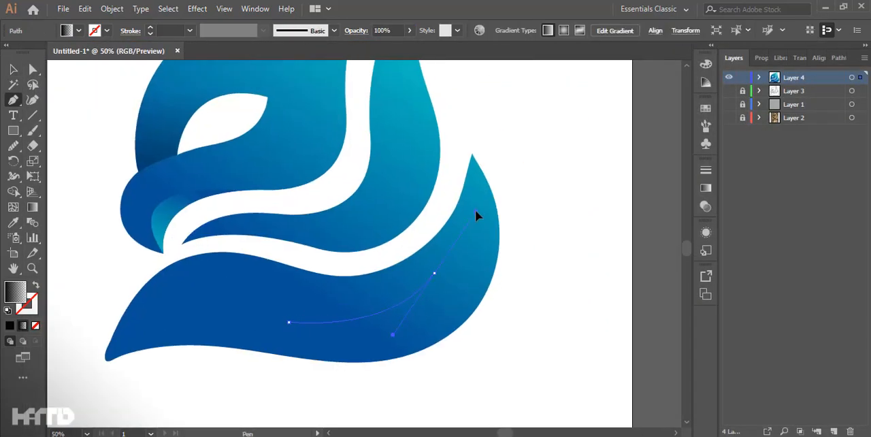
drag(475, 209, 481, 216)
drag(467, 112, 461, 85)
drag(292, 321, 118, 322)
click(83, 399)
click(137, 219)
drag(468, 113, 481, 139)
right_click(505, 155)
click(499, 150)
drag(461, 111, 461, 111)
key(ctrl+z)
drag(481, 103, 465, 117)
drag(165, 312, 138, 279)
key(ctrl+z)
key(ctrl+z)
key(ctrl+z)
key(ctrl+z)
key(ctrl+z)
key(ctrl+z)
key(ctrl+z)
key(ctrl+z)
key(ctrl+z)
Step: Draw a flowing curve with the Pen tool from above the lower feather's upper tip through its middle toward its pointed front end
ctrl+click(469, 140)
drag(472, 154, 479, 183)
drag(422, 315, 321, 356)
drag(67, 341, 64, 354)
key(ctrl+z)
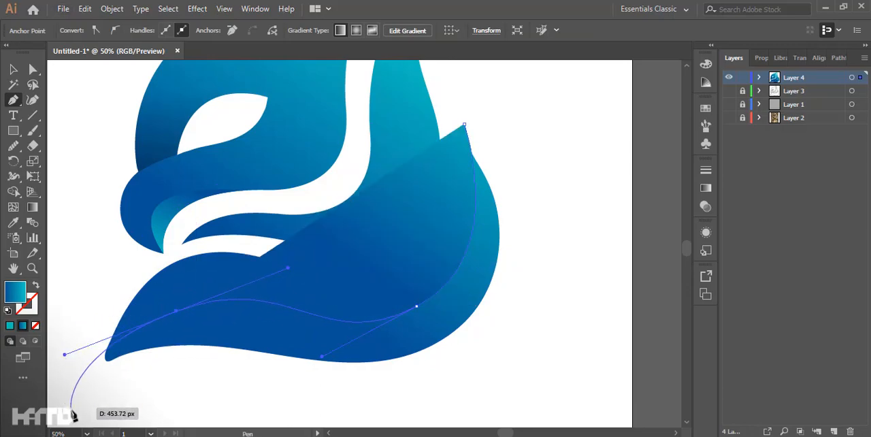
Step: Close the curve around the outside of the lower feather's upper edge and trim the shape to the feather's outline
click(100, 414)
click(74, 337)
click(141, 275)
click(200, 247)
drag(306, 254, 319, 255)
drag(370, 253, 380, 255)
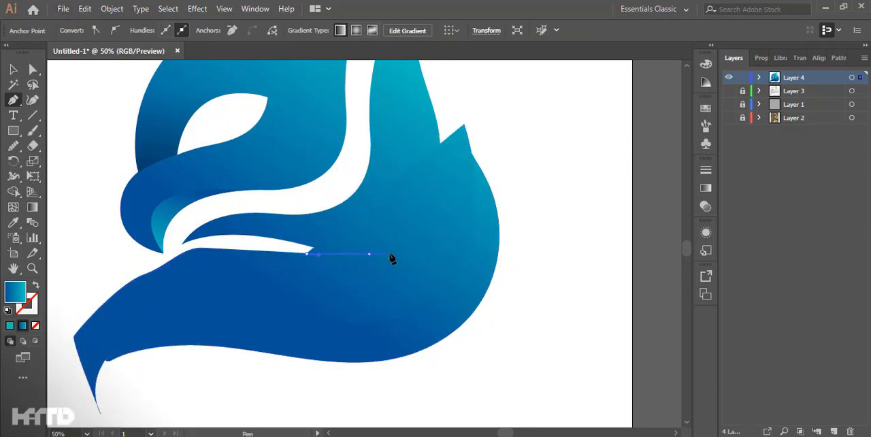
shift+click(485, 245)
alt+click(446, 215)
click(436, 292)
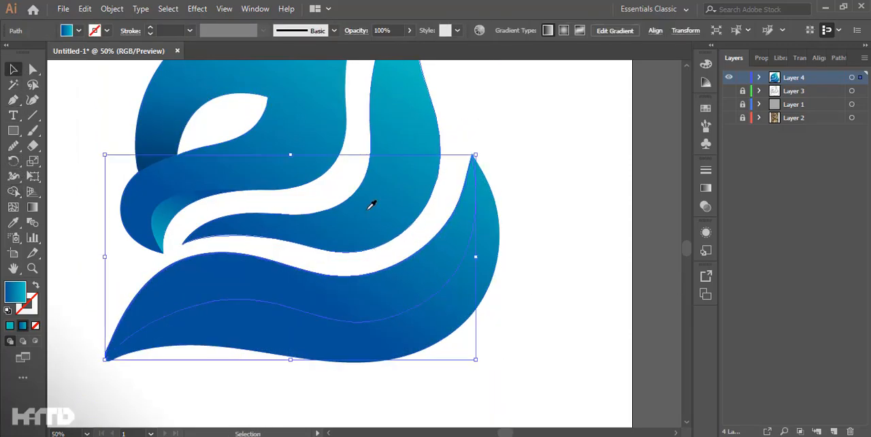
Step: Redirect the new inner section's gradient on the lower feather from dark blue at its front to turquoise toward its upper tip
key(g)
drag(285, 339, 481, 135)
scroll(410, 235, down, 1)
drag(252, 333, 516, 118)
drag(326, 299, 446, 178)
ctrl+click(505, 173)
Step: Draw a closed rounded shape with the Pen tool from the eye's back corner across the cheek to the head's lower edge
scroll(505, 173, up, 1)
scroll(507, 239, down, 2)
scroll(377, 185, up, 1)
scroll(227, 295, up, 2)
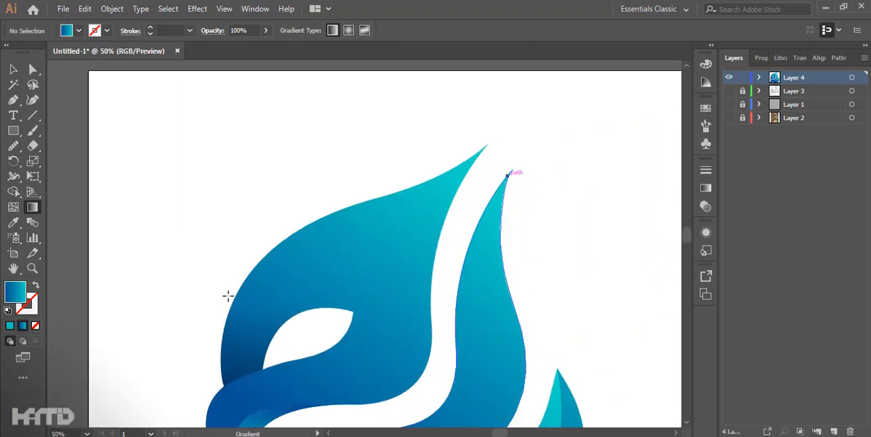
scroll(424, 292, up, 1)
key(p)
click(316, 261)
drag(316, 261, 361, 202)
drag(452, 223, 459, 241)
drag(415, 302, 408, 303)
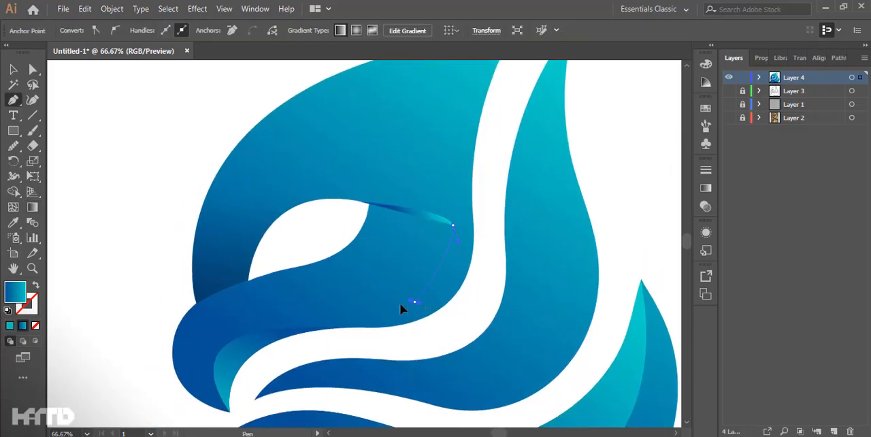
drag(345, 336, 340, 336)
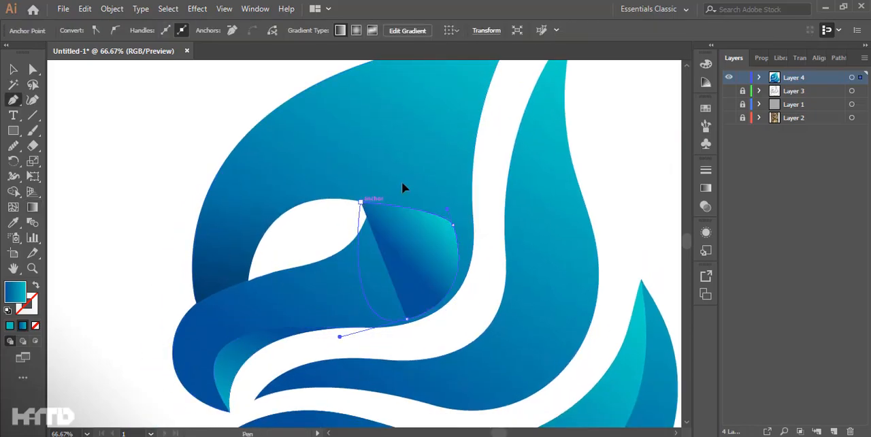
drag(361, 202, 454, 152)
Step: Trim the cheek shape against the eye and the head outline with the Shape Builder tool
right_click(458, 148)
click(14, 69)
shift+click(454, 220)
key(shift+m)
key(h)
key(g)
mouse_move(457, 224)
mouse_down()
mouse_move(358, 334)
mouse_move(301, 368)
mouse_up()
drag(428, 122, 413, 259)
key(ctrl+z)
key(ctrl+z)
key(i)
click(230, 274)
key(ctrl+z)
Step: Copy the brow shadow's fading gradient onto the cheek shape and direct it from dark behind the eye to transparent toward the beak
ctrl+click(160, 238)
ctrl+click(361, 269)
click(238, 274)
key(g)
drag(479, 132, 397, 301)
scroll(394, 317, down, 3)
ctrl+click(542, 261)
drag(542, 261, 541, 235)
key(ctrl+0)
scroll(327, 189, up, 4)
Step: Smooth the cheek shadow's upper outline from its back curve to the eye corner with the Smooth tool
click(14, 146)
scroll(453, 203, up, 1)
ctrl+click(411, 216)
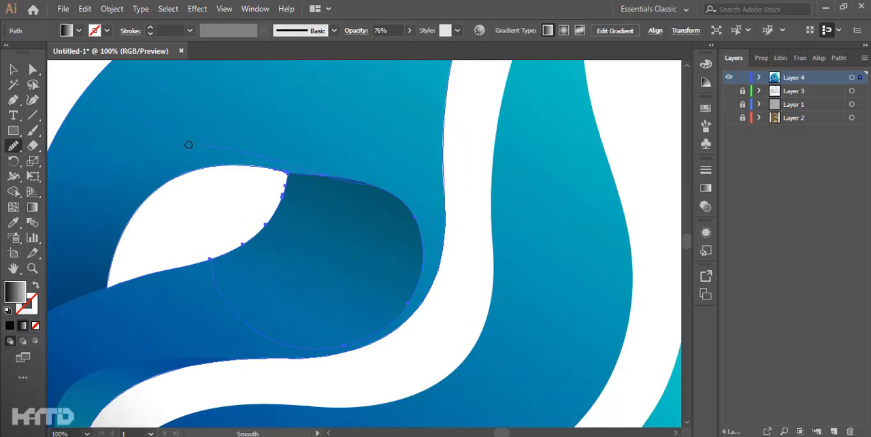
scroll(416, 297, down, 3)
Step: Set the cheek shadow's opacity to 63%
click(13, 68)
scroll(389, 247, up, 1)
click(382, 253)
click(356, 30)
click(511, 150)
scroll(552, 203, down, 1)
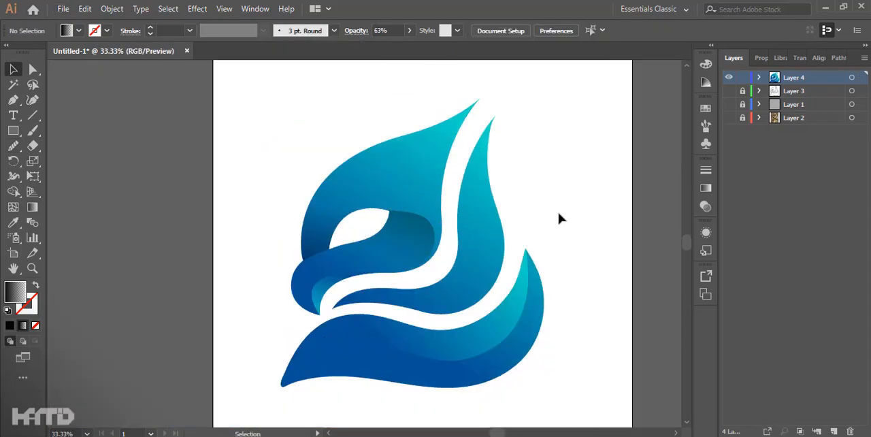
Step: Reshape the cheek shadow's upper back curve by moving its anchor point slightly down and inward
scroll(394, 234, up, 4)
click(389, 230)
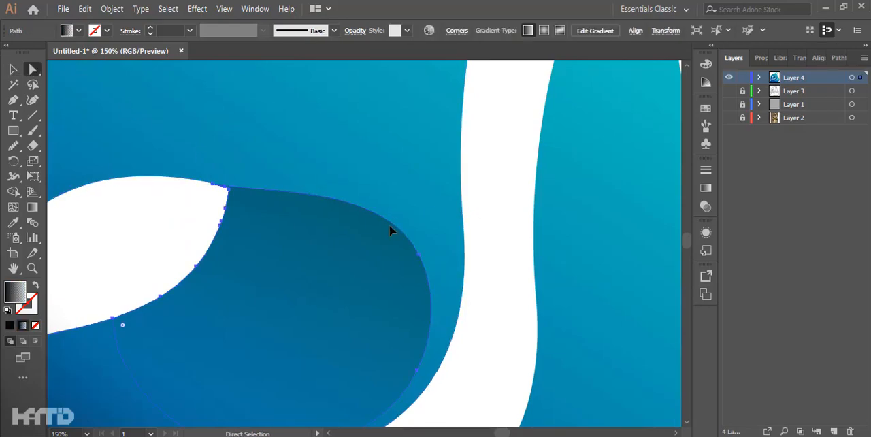
drag(418, 275, 426, 258)
click(420, 255)
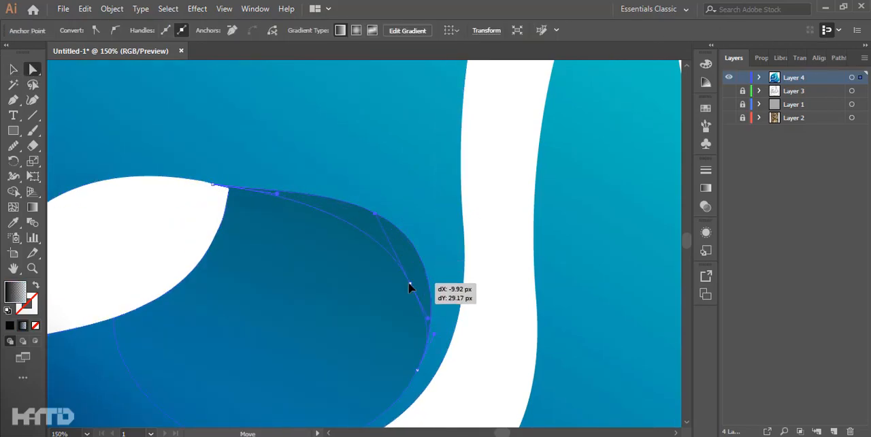
drag(409, 284, 409, 284)
drag(462, 390, 549, 273)
click(549, 273)
Step: Refine the cheek shadow's lower back curve by adjusting its anchor points and curve handles
scroll(547, 267, down, 4)
scroll(547, 266, up, 4)
click(511, 281)
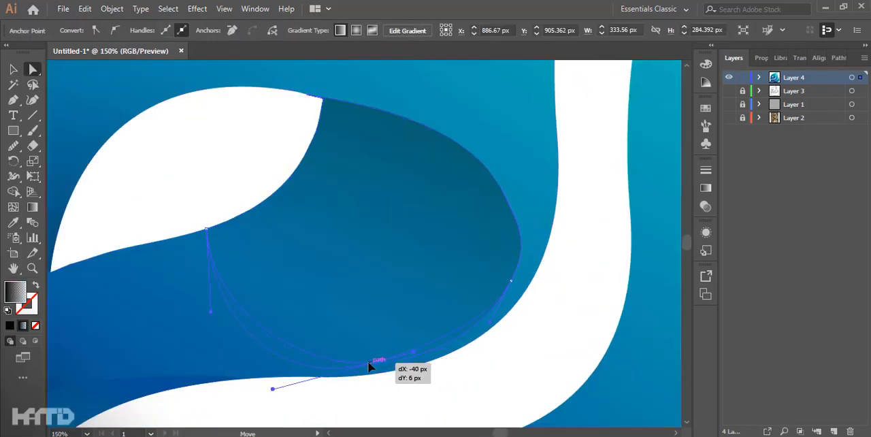
drag(502, 306, 514, 273)
click(542, 311)
scroll(544, 307, down, 4)
drag(558, 289, 449, 235)
scroll(450, 235, down, 2)
drag(507, 221, 501, 198)
Step: Draw a closed curved strip with the Pen tool along the head's back edge, from the cheek up to the crest tip
scroll(480, 202, up, 4)
key(p)
drag(434, 297, 413, 362)
click(347, 399)
drag(363, 320, 350, 256)
drag(378, 147, 407, 106)
drag(449, 82, 447, 265)
drag(492, 292, 515, 225)
click(546, 132)
drag(436, 306, 448, 158)
drag(433, 175, 419, 216)
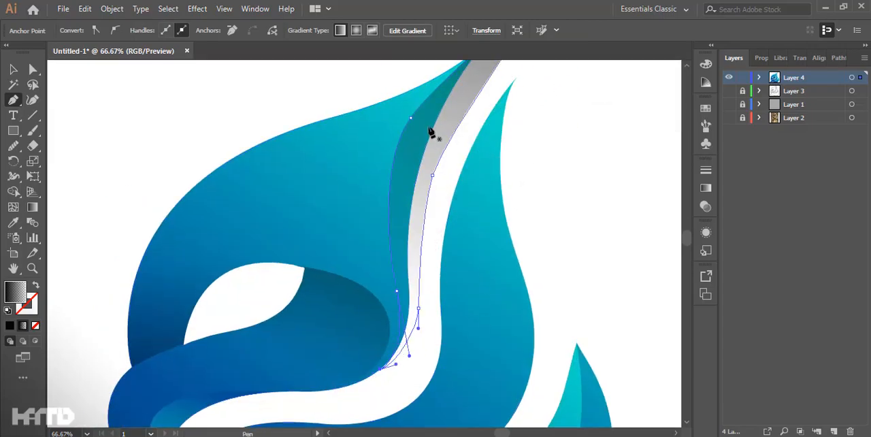
drag(579, 192, 510, 238)
Step: Trim the crest strip to the head's outline with the Shape Builder tool
drag(295, 114, 386, 219)
alt+click(375, 192)
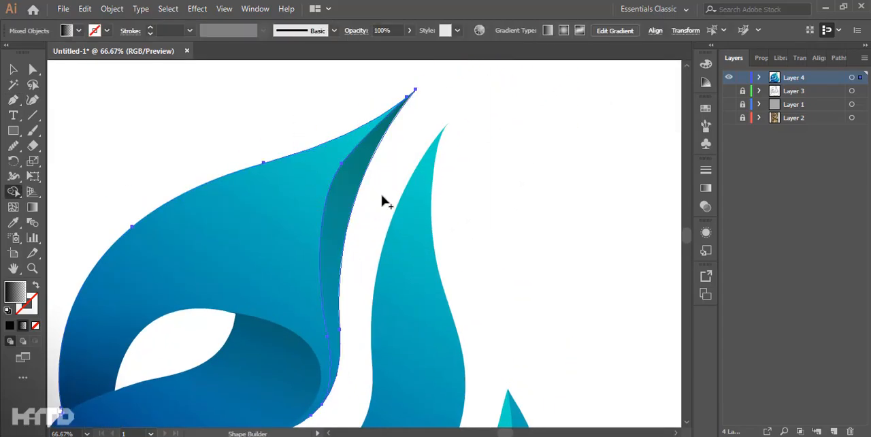
ctrl+click(507, 166)
scroll(507, 150, down, 2)
click(12, 70)
Step: Copy the head's blue-to-turquoise gradient onto the crest strip
scroll(220, 124, down, 1)
drag(450, 243, 431, 300)
scroll(338, 236, up, 2)
click(376, 209)
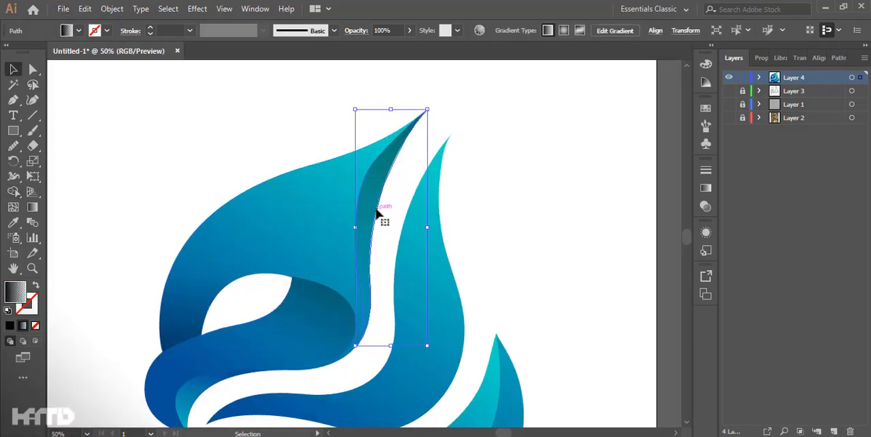
drag(430, 159, 407, 228)
click(351, 32)
click(351, 32)
key(g)
key(i)
click(327, 248)
Step: Redirect the crest strip's gradient from dark blue at the crest tip to turquoise at its lower end
scroll(393, 202, down, 3)
key(g)
mouse_move(379, 120)
mouse_down()
mouse_move(354, 332)
mouse_move(401, 332)
mouse_up()
drag(269, 147, 399, 275)
scroll(530, 227, down, 3)
drag(538, 244, 438, 231)
scroll(460, 211, up, 2)
Step: Draw a closed curved strip with the Pen tool along the middle feather's inner edge, from its tip to its lower bend
key(p)
scroll(429, 136, up, 1)
click(427, 108)
scroll(408, 228, up, 2)
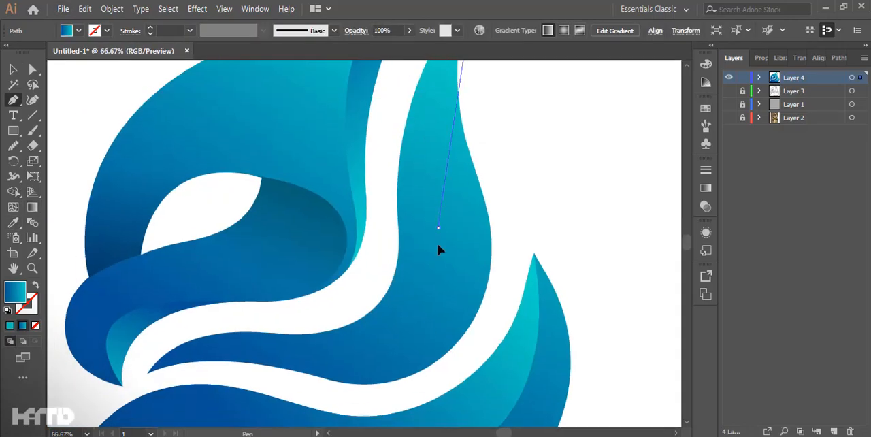
drag(421, 372, 424, 380)
drag(283, 297, 233, 292)
drag(479, 172, 446, 168)
drag(381, 163, 330, 254)
drag(359, 139, 386, 105)
drag(419, 95, 453, 65)
click(430, 114)
Step: Trim the new strip to the middle feather's outline with the Shape Builder tool
click(13, 69)
shift+click(420, 197)
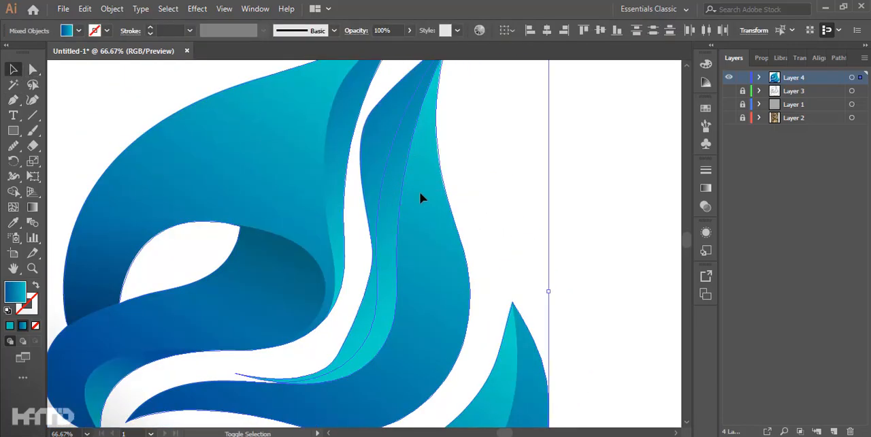
key(shift+m)
alt+click(371, 217)
scroll(567, 218, down, 1)
ctrl+click(604, 212)
Step: Redirect the middle feather strip's gradient from dark blue at the feather tip to turquoise at its lower end
key(g)
ctrl+click(439, 189)
drag(451, 109, 418, 344)
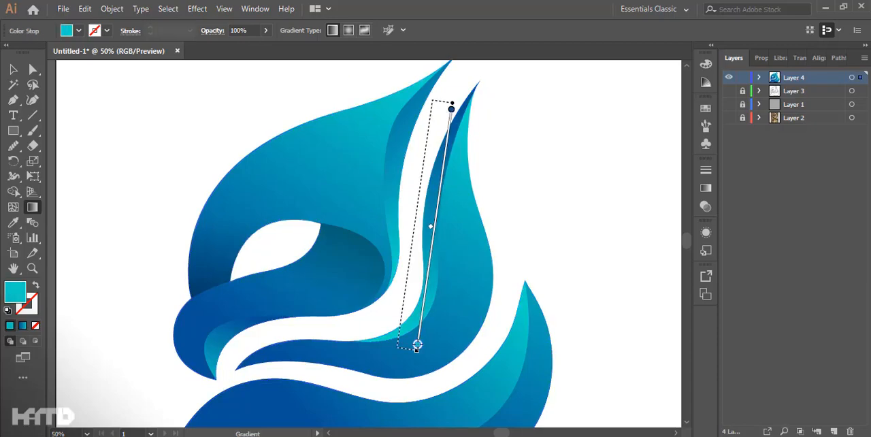
drag(375, 360, 476, 164)
drag(446, 93, 396, 339)
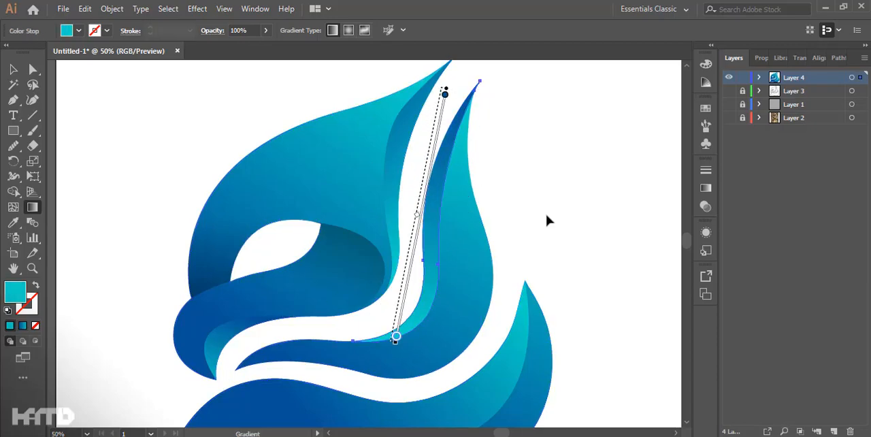
Step: Redirect the feather gradients so they run from dark blue at the lower ends to turquoise toward the upper tips
ctrl+click(538, 235)
scroll(538, 228, down, 3)
scroll(415, 289, up, 3)
ctrl+click(481, 267)
drag(363, 315, 518, 168)
drag(287, 328, 527, 289)
drag(312, 358, 451, 239)
ctrl+click(552, 198)
scroll(478, 205, up, 3)
ctrl+click(421, 288)
drag(272, 299, 471, 169)
drag(238, 320, 423, 206)
drag(304, 323, 438, 187)
ctrl+click(484, 191)
Step: Draw a closed curved shape with the Pen tool along the lower feather's bottom edge, from its left tip to its right side
scroll(484, 190, down, 1)
scroll(531, 188, down, 3)
scroll(367, 310, up, 3)
scroll(355, 312, up, 1)
key(p)
drag(505, 268, 506, 269)
key(ctrl+z)
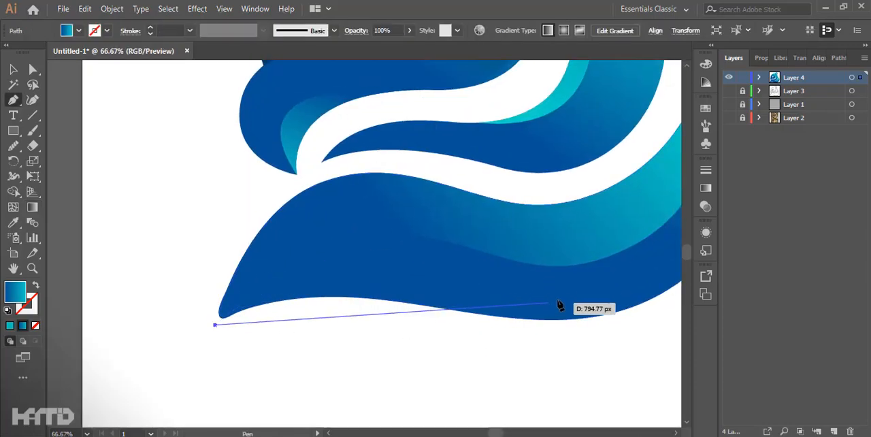
drag(550, 305, 423, 342)
drag(266, 293, 317, 280)
drag(457, 308, 492, 292)
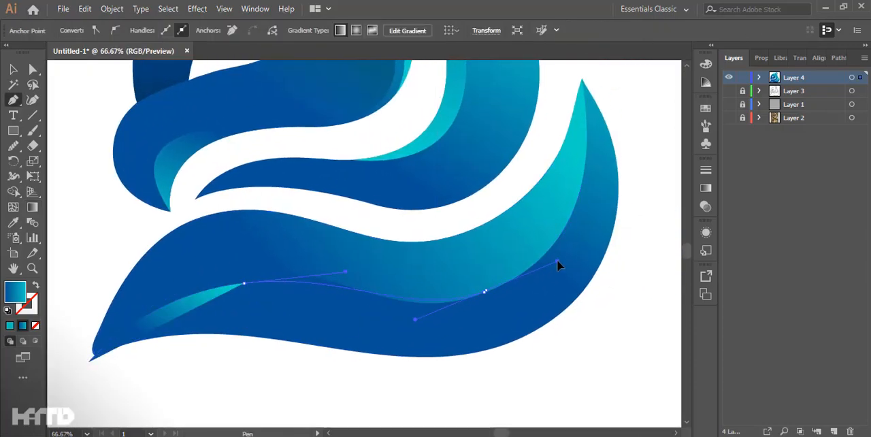
drag(557, 261, 565, 256)
drag(589, 269, 615, 229)
drag(583, 313, 443, 347)
drag(120, 316, 161, 250)
Step: Trim the new shape to the lower feather's outline with the Shape Builder tool and select the remaining lower strip
click(14, 70)
drag(662, 222, 602, 253)
key(shift+m)
alt+click(383, 336)
click(14, 70)
click(88, 136)
click(564, 246)
scroll(268, 309, up, 3)
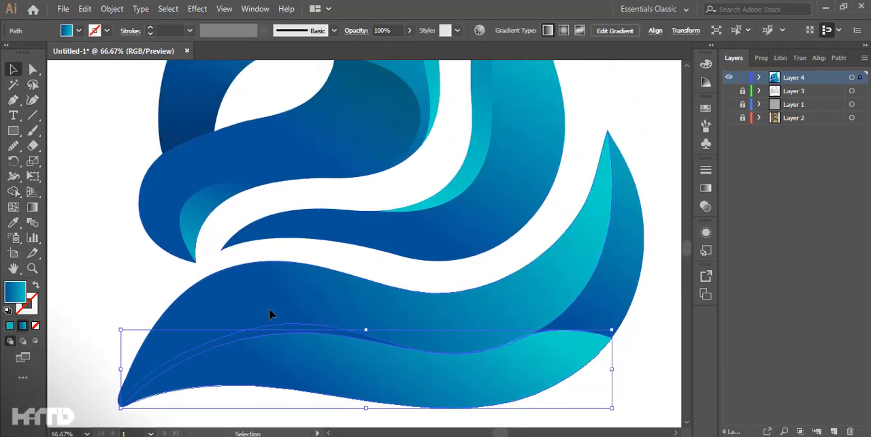
Step: Copy the dark transparent shadow gradient onto the lower feather strip and fade it from the left tip toward the middle
scroll(268, 308, up, 1)
key(i)
click(185, 129)
scroll(249, 212, down, 4)
key(g)
drag(96, 393, 421, 362)
scroll(422, 362, down, 2)
drag(203, 395, 404, 354)
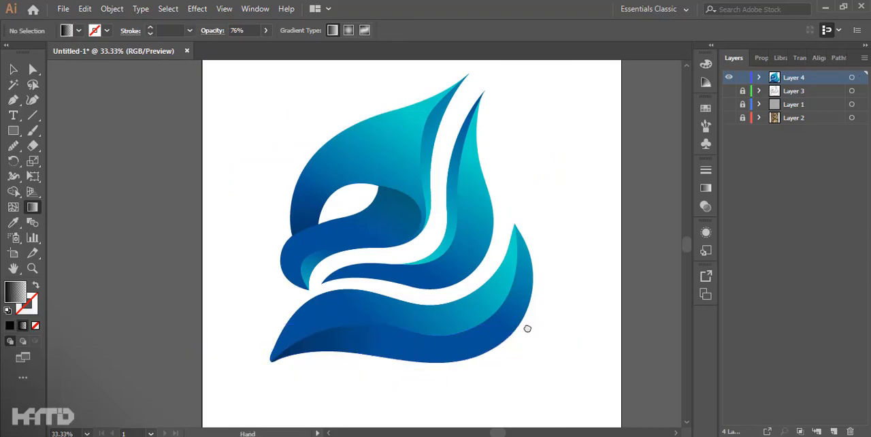
Step: Draw a closed three-cornered curved highlight shape with the Pen tool inside the crest, above the eye
scroll(535, 339, up, 1)
drag(536, 339, 460, 327)
scroll(545, 214, down, 2)
drag(545, 215, 510, 274)
scroll(353, 165, up, 2)
drag(352, 165, 344, 210)
scroll(315, 276, up, 1)
key(p)
mouse_move(315, 276)
mouse_down()
mouse_move(275, 211)
mouse_move(270, 238)
mouse_up()
click(200, 254)
drag(368, 294, 407, 331)
click(368, 294)
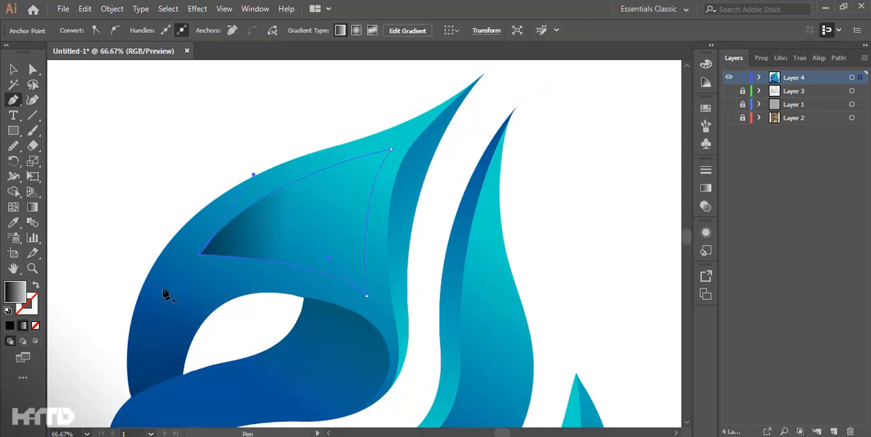
scroll(217, 293, down, 1)
Step: Angle the crest highlight's gradient from its upper corner to its lower left and recolour both stops white
key(g)
mouse_move(317, 221)
mouse_down()
mouse_move(301, 295)
mouse_move(292, 279)
mouse_up()
key(ctrl+F9)
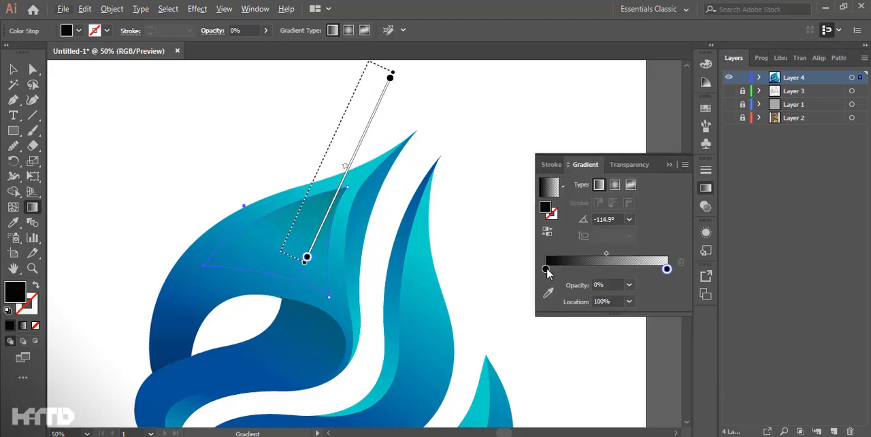
double_click(549, 210)
click(537, 125)
click(837, 128)
double_click(546, 208)
click(537, 126)
click(837, 128)
Step: Set the crest highlight's blending mode to Overlay and collapse the gradient settings
click(13, 69)
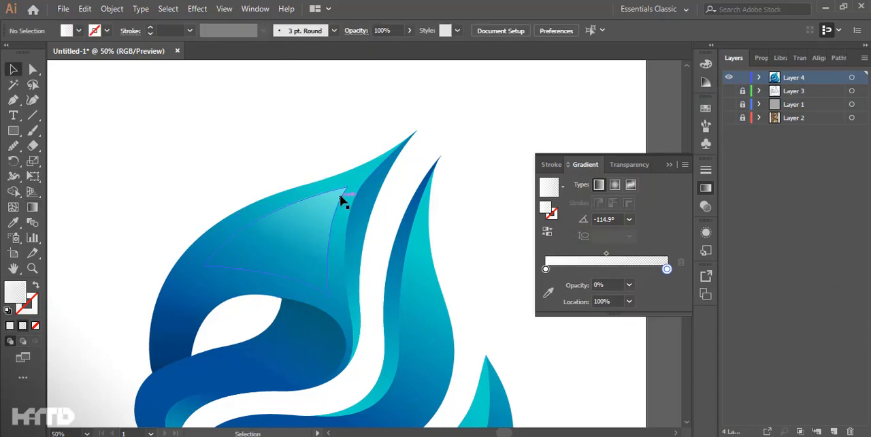
click(356, 30)
click(275, 53)
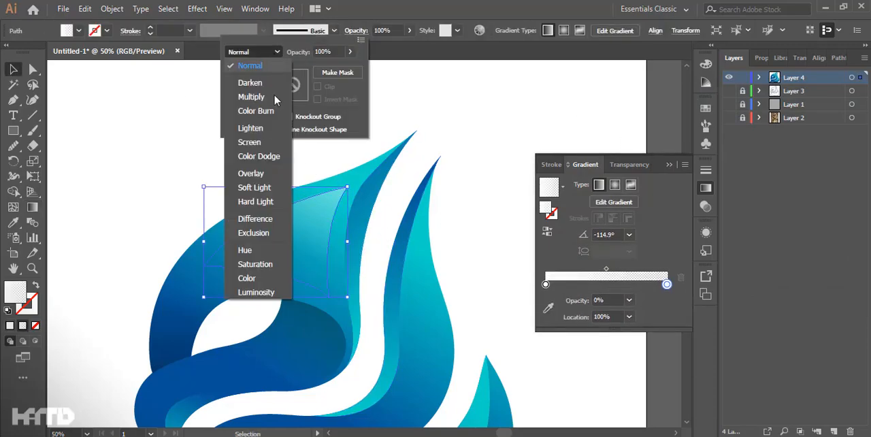
click(254, 173)
click(390, 176)
key(ctrl+minus)
key(ctrl+minus)
drag(449, 178, 471, 130)
click(669, 165)
scroll(469, 152, up, 2)
Step: Move the crest highlight's upper corner point outward toward the crest tip
click(278, 181)
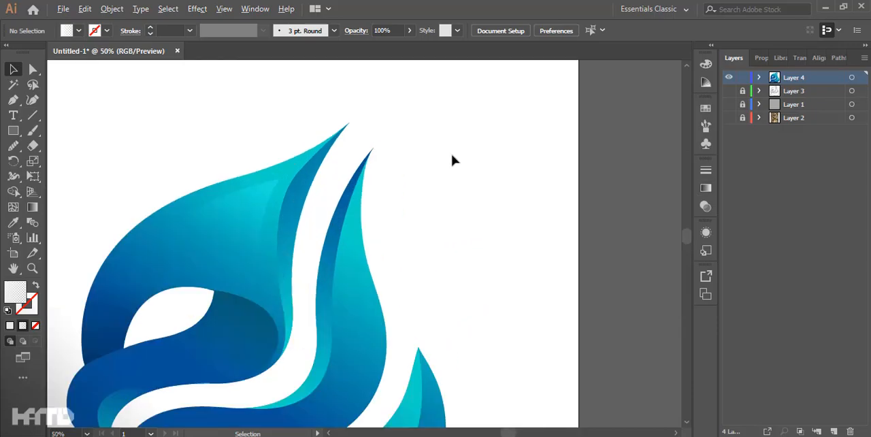
click(33, 69)
scroll(158, 105, up, 2)
click(394, 253)
drag(403, 254, 413, 239)
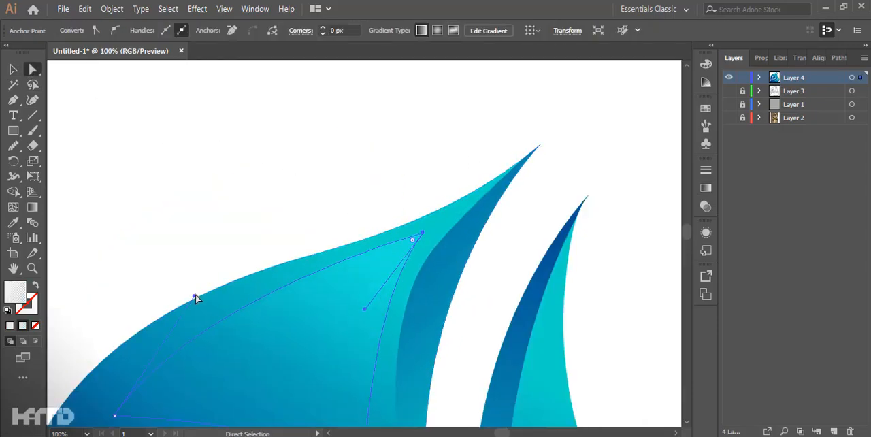
Step: Add an anchor point on the crest highlight's upper edge and reshape that edge to follow the crest's outer contour
key(p)
click(334, 264)
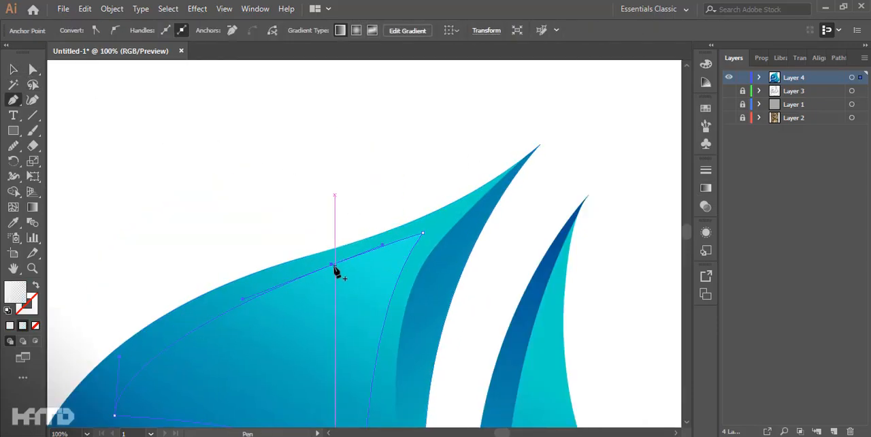
key(a)
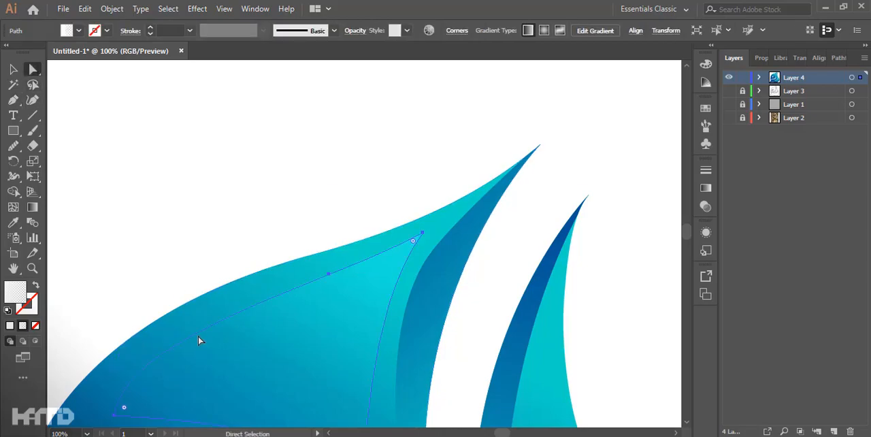
drag(116, 415, 143, 332)
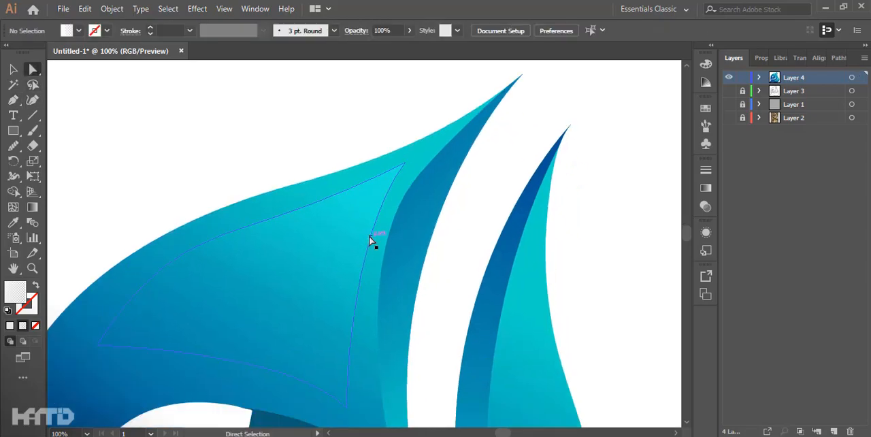
key(ctrl+shift+a)
key(ctrl+minus)
key(ctrl+minus)
key(ctrl+minus)
scroll(486, 198, up, 2)
scroll(481, 217, up, 1)
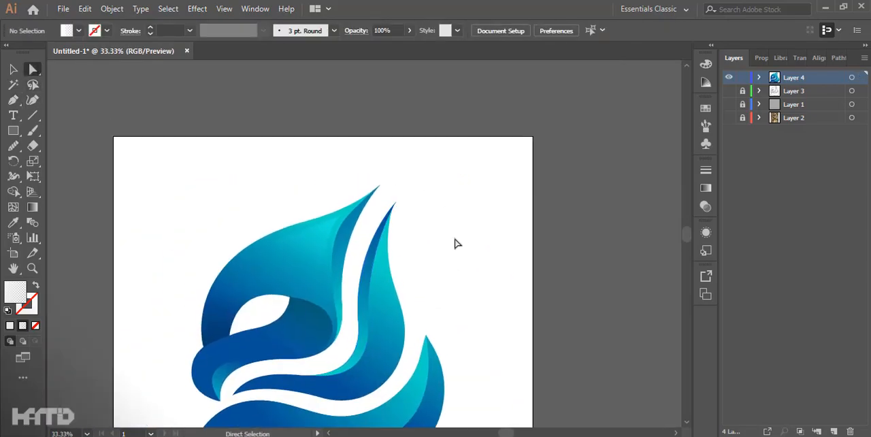
Step: Draw a narrow closed highlight shape with the Pen tool inside the middle feather, from near its tip to its lower bend
key(p)
key(ctrl+plus)
key(ctrl+plus)
drag(402, 284, 378, 195)
click(375, 155)
drag(360, 292, 364, 357)
click(351, 392)
click(403, 363)
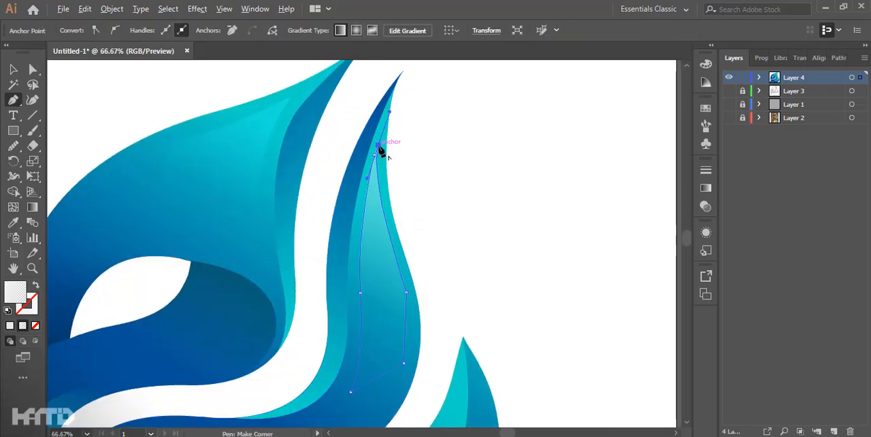
click(378, 145)
ctrl+click(441, 167)
Step: Redirect the middle feather highlight's gradient to fade from white at the tip to transparent downward
scroll(441, 168, down, 2)
scroll(456, 167, up, 1)
ctrl+click(387, 194)
key(g)
drag(381, 82, 402, 250)
click(12, 70)
click(441, 167)
Step: Set the middle feather highlight's blending mode to Overlay
click(379, 170)
click(362, 32)
click(254, 52)
click(256, 173)
click(440, 163)
scroll(439, 165, down, 2)
scroll(384, 260, up, 1)
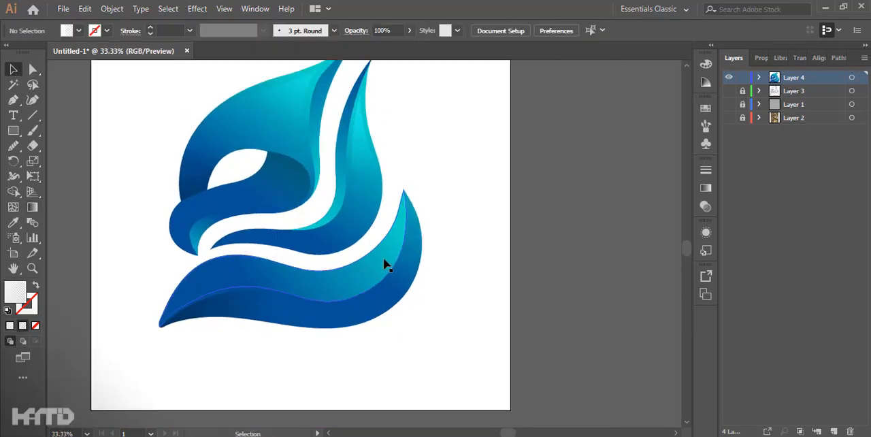
Step: Draw a closed curved highlight shape with the Pen tool inside the lower feather's turquoise fold, starting near its tip
key(p)
scroll(394, 246, up, 1)
click(406, 197)
drag(344, 307, 292, 332)
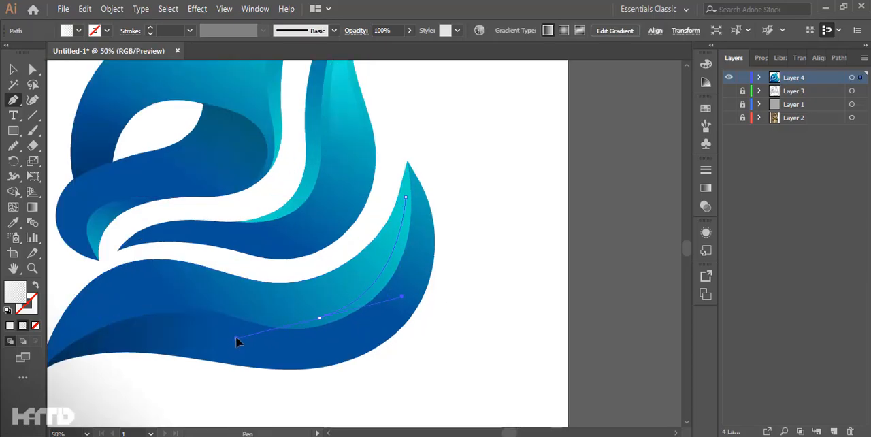
drag(236, 338, 236, 337)
ctrl+click(419, 127)
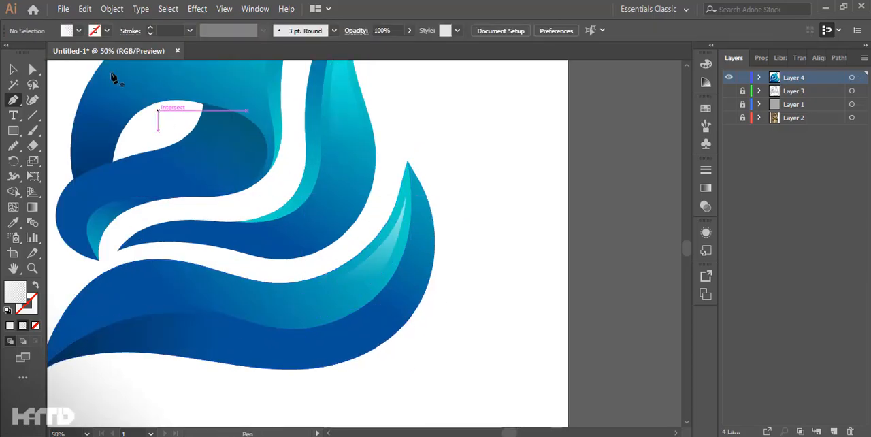
Step: Set the lower feather highlight's blending mode to Soft Light
click(396, 228)
click(356, 32)
click(250, 52)
click(260, 187)
click(436, 165)
scroll(437, 166, down, 2)
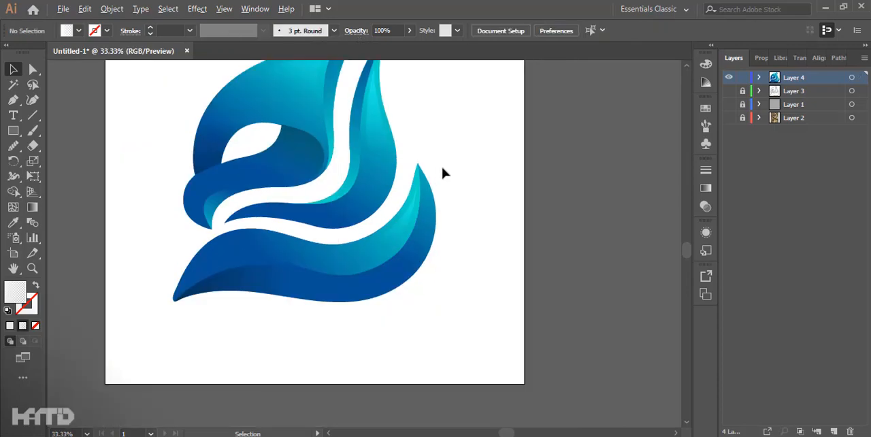
Step: Select the whole owl artwork, scale it down slightly and reposition it on the artboard
drag(456, 179, 471, 257)
scroll(471, 256, down, 1)
scroll(438, 229, up, 1)
drag(437, 229, 452, 204)
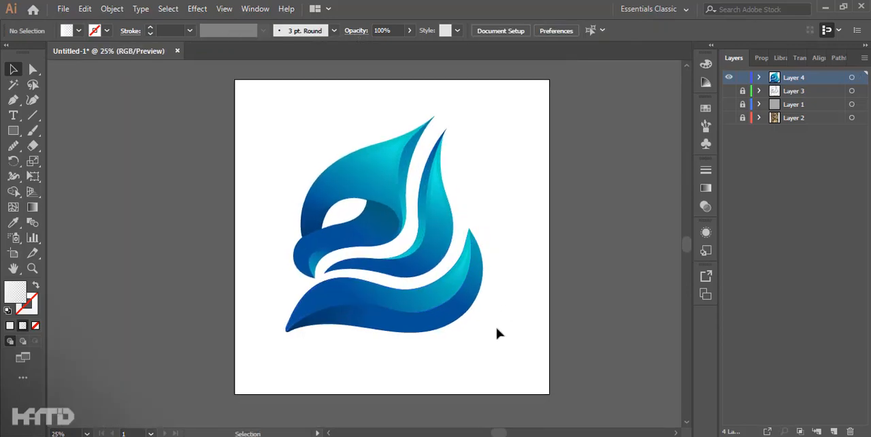
drag(501, 313, 364, 155)
drag(483, 225, 475, 226)
drag(423, 254, 431, 251)
click(528, 354)
Step: Show and unlock the owl photo layer and shift the photo to the left of the artwork
click(729, 118)
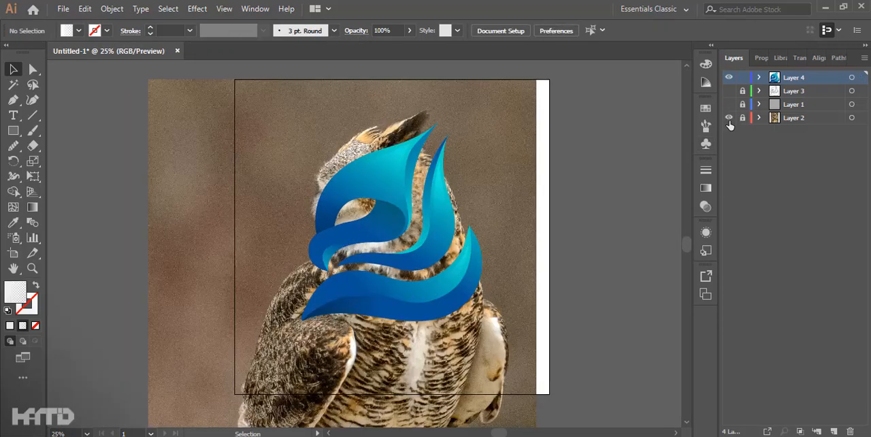
click(743, 117)
drag(484, 218, 221, 215)
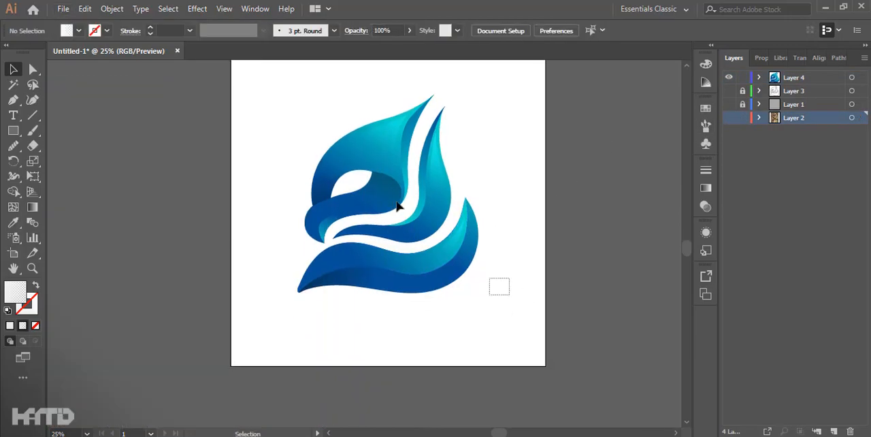
Step: Unite the owl artwork into flat silhouette shapes and fill them with dark grey 2B2B2B
click(379, 165)
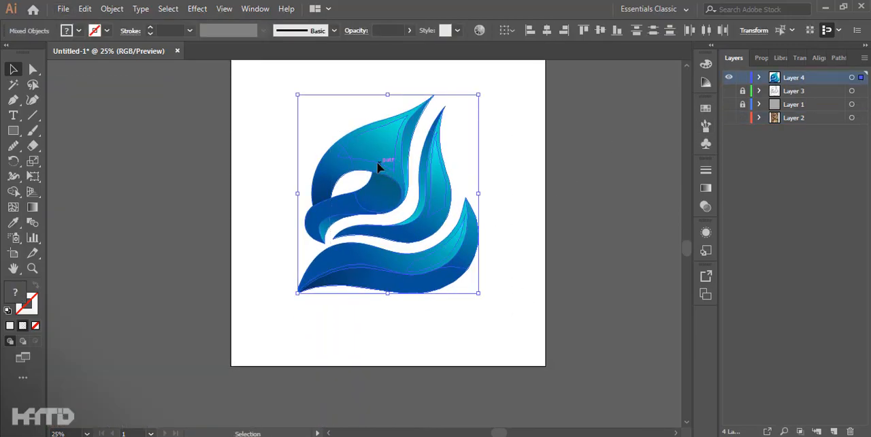
click(728, 90)
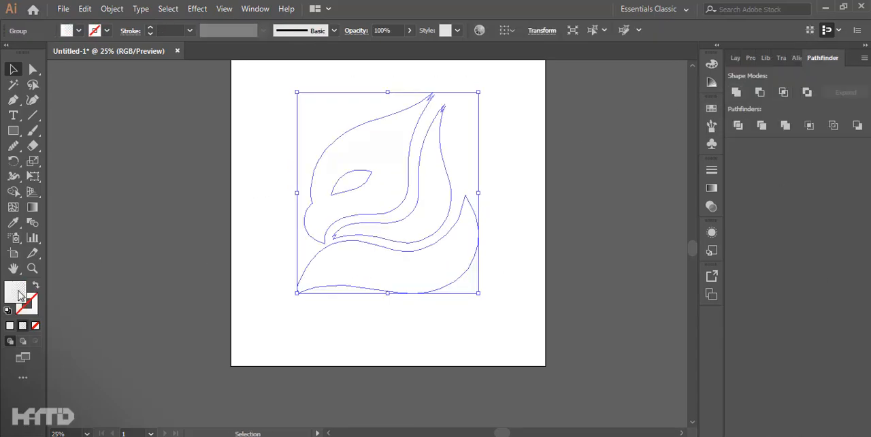
double_click(20, 295)
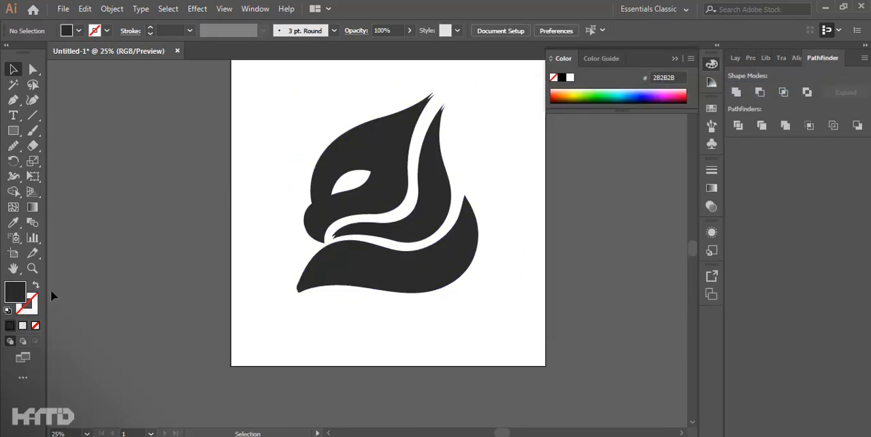
double_click(15, 291)
click(837, 148)
Step: Fill the silhouette's middle feather with orange FF4E1F
click(422, 187)
scroll(487, 168, up, 1)
drag(488, 168, 482, 227)
drag(379, 279, 387, 245)
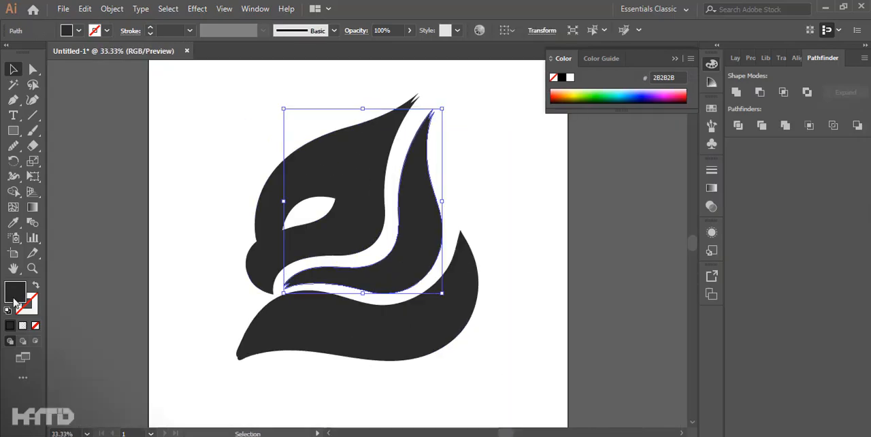
double_click(15, 292)
text(ff4e1f)
key(Return)
click(498, 283)
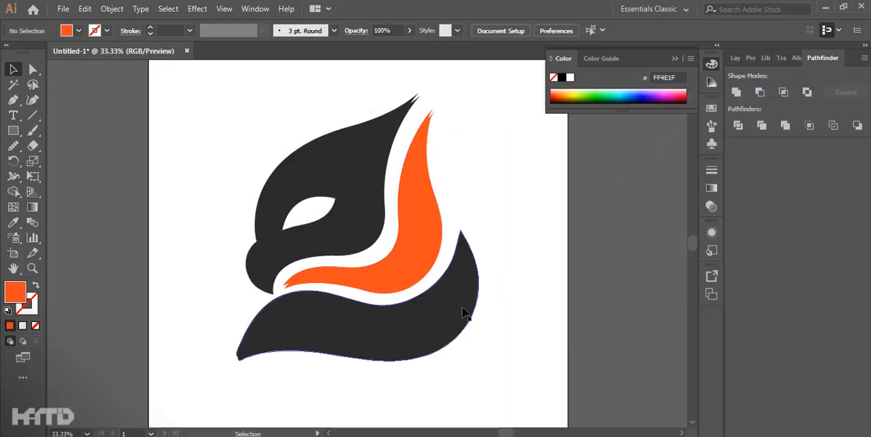
Step: Recolour all silhouette shapes with the middle feather's orange using the Eyedropper tool, and select only the middle feather
key(ctrl+a)
key(i)
click(440, 233)
key(ctrl+shift+a)
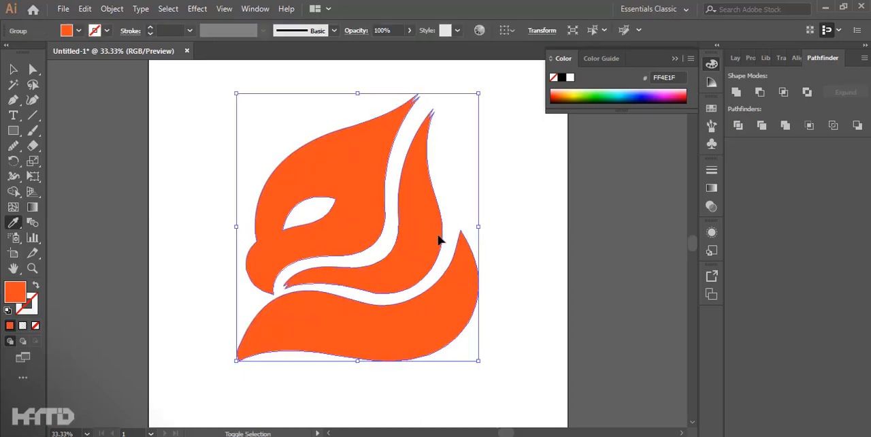
click(436, 214)
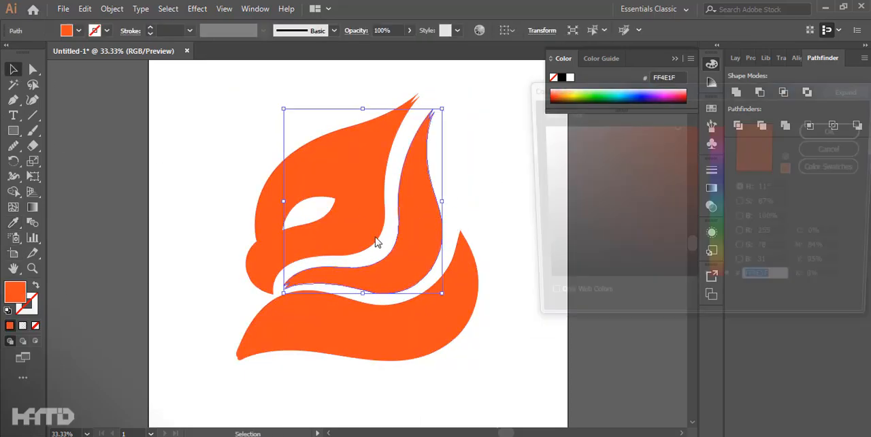
Step: Fill the owl's middle feather with dark grey 282828 and deselect it
double_click(15, 293)
text(282828)
key(Return)
click(521, 252)
click(672, 59)
Step: Group all the owl shapes, scale the group down and reposition the small mark on the artboard
key(ctrl+a)
key(ctrl+g)
drag(479, 362, 322, 224)
drag(295, 180, 263, 180)
click(317, 194)
scroll(317, 193, down, 2)
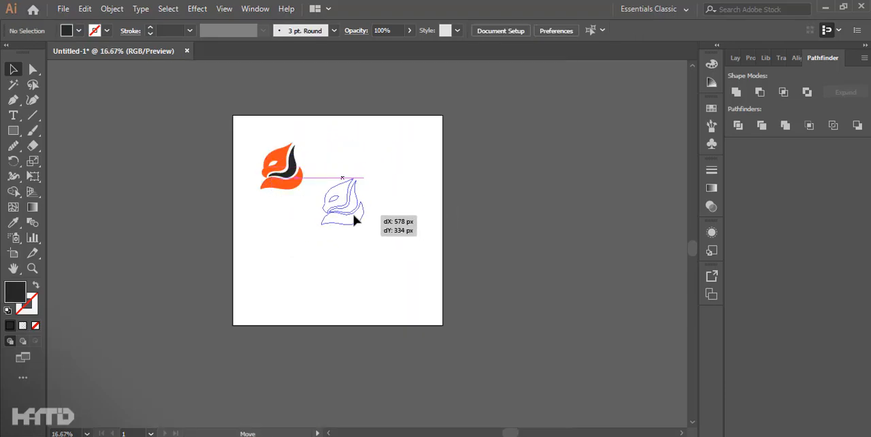
drag(354, 216, 347, 231)
Step: Add the text "Owl" below the owl mark, resize it and move it up close beneath the mark
scroll(333, 286, up, 2)
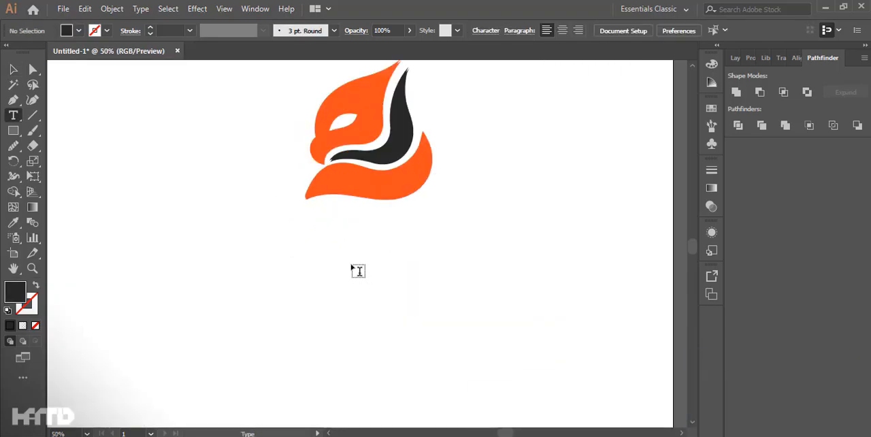
click(354, 266)
mouse_move(391, 240)
mouse_down()
mouse_move(449, 218)
mouse_move(386, 244)
mouse_up()
drag(370, 269, 370, 226)
click(402, 178)
Step: Align the owl mark and the "Owl" text to a common horizontal centre
drag(437, 277, 354, 170)
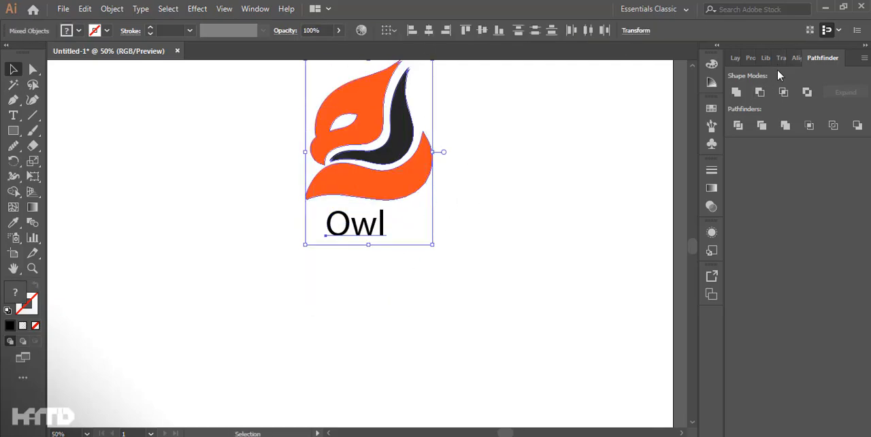
click(796, 58)
click(758, 92)
click(538, 226)
Step: Enlarge the owl mark and its text together, and undo the last change made after resizing
scroll(509, 287, down, 2)
drag(500, 286, 408, 197)
drag(468, 267, 480, 282)
click(491, 278)
drag(461, 238, 455, 238)
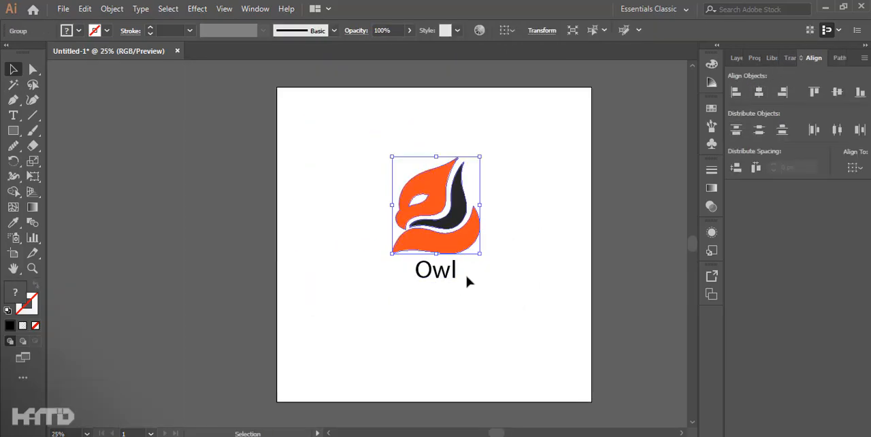
key(ctrl+z)
Step: Set the text in the Notable Regular font, adjust its size and shift it sideways under the owl mark
scroll(469, 289, up, 1)
click(436, 262)
drag(531, 251, 422, 225)
drag(420, 235, 417, 232)
drag(447, 298, 396, 242)
click(509, 30)
click(624, 199)
click(13, 69)
click(332, 268)
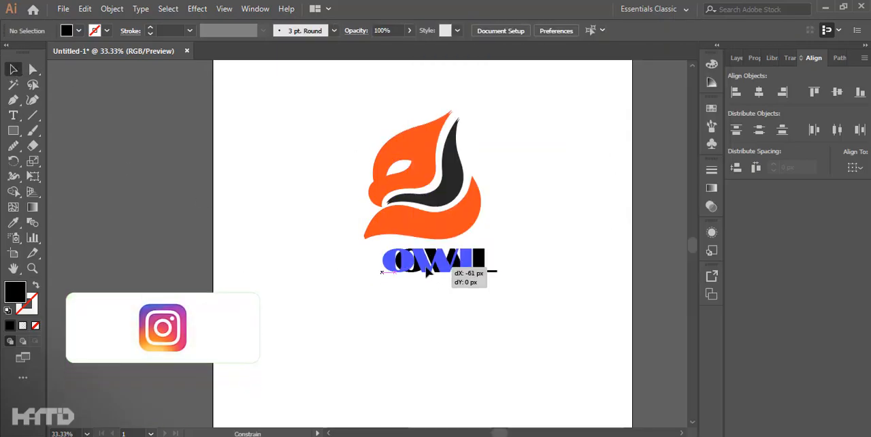
drag(426, 267, 426, 267)
Step: Fill the OWL text with the middle feather's dark grey using the Eyedropper tool and deselect it
key(t)
double_click(15, 292)
click(837, 147)
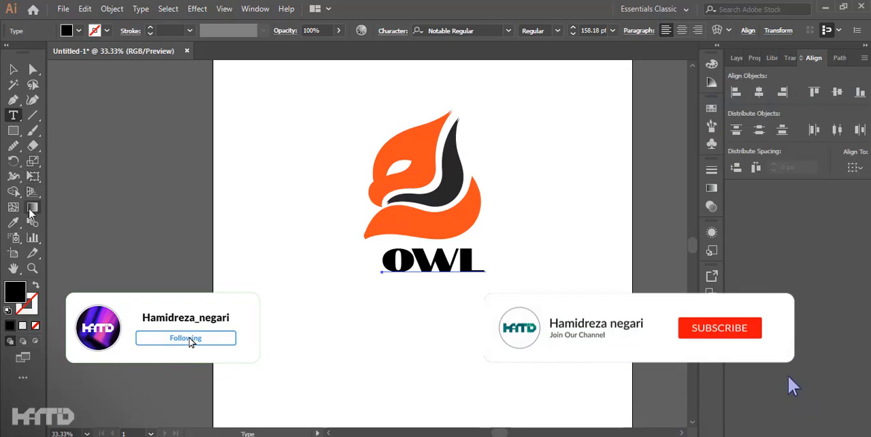
click(13, 223)
click(452, 184)
click(14, 69)
click(519, 202)
Step: Adjust the OWL text's position under the mark and move the whole logo into the artboard's left half
scroll(530, 235, down, 2)
scroll(486, 219, up, 1)
click(499, 266)
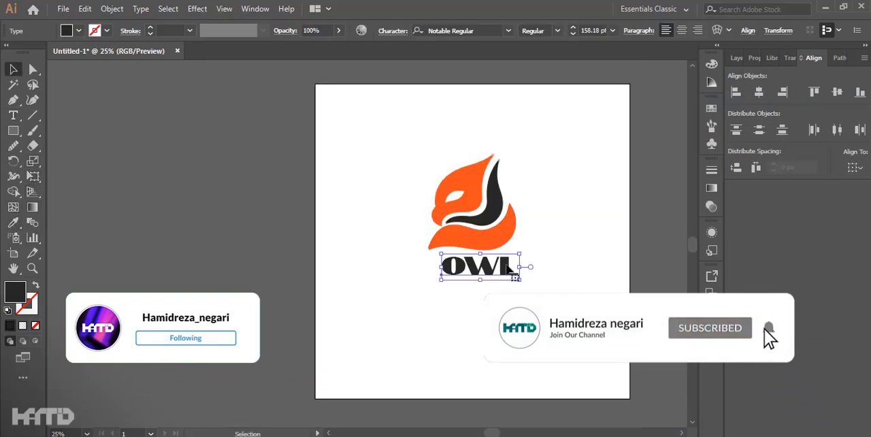
drag(494, 288, 405, 248)
click(544, 198)
Step: Show the gradient owl's Layer 4 and duplicate it as a new layer
click(736, 58)
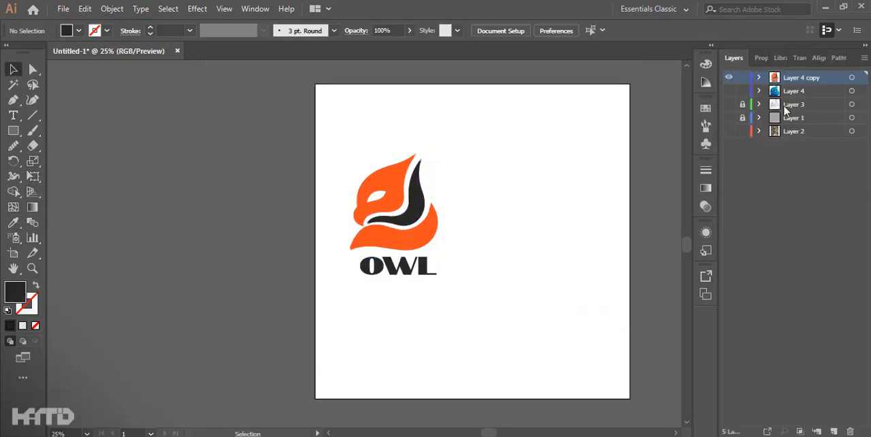
click(729, 91)
drag(805, 92, 833, 431)
click(790, 238)
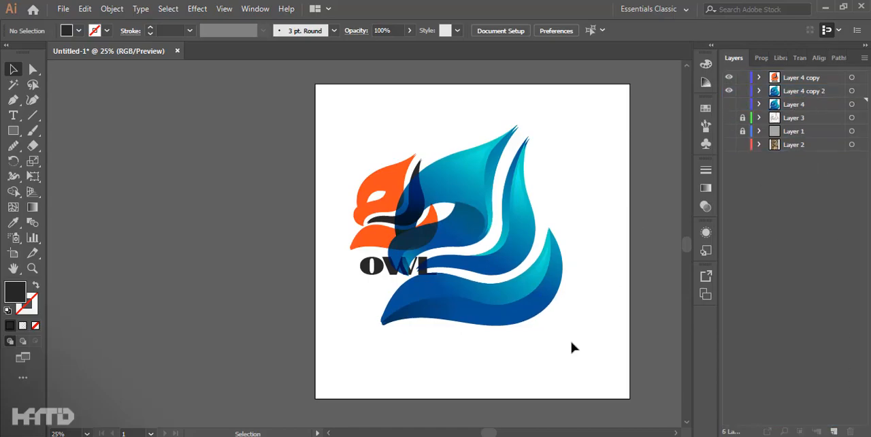
Step: Try to scale down the duplicated gradient owl and move it beside the orange logo
drag(581, 332, 463, 204)
drag(382, 126, 440, 161)
drag(492, 236, 512, 198)
key(ctrl+z)
key(ctrl+z)
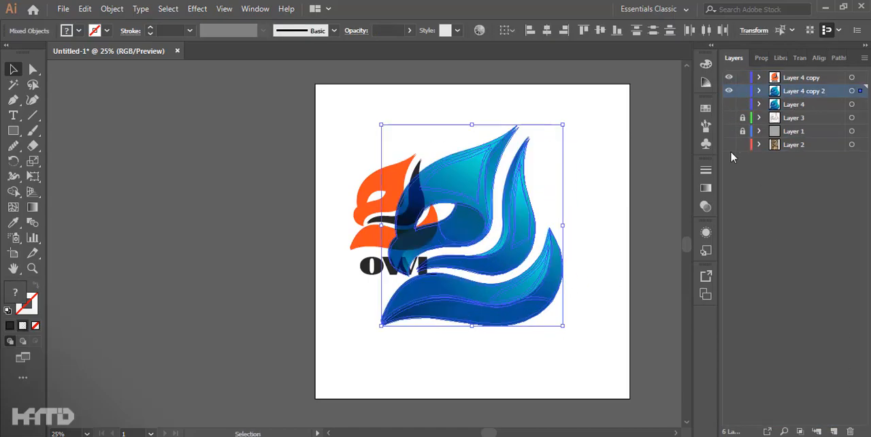
Step: Hide the orange logo's layer and delete unwanted pieces from the gradient owl copy
click(729, 78)
click(599, 351)
drag(600, 354, 356, 112)
scroll(534, 134, up, 5)
click(534, 138)
drag(492, 182, 514, 203)
key(Delete)
key(Delete)
Step: Try moving the beak's shading shape away from the gradient owl copy, and check the gradient layer's contents
drag(419, 111, 558, 160)
scroll(561, 160, down, 3)
scroll(498, 181, up, 2)
click(621, 177)
scroll(599, 148, down, 4)
scroll(370, 273, up, 2)
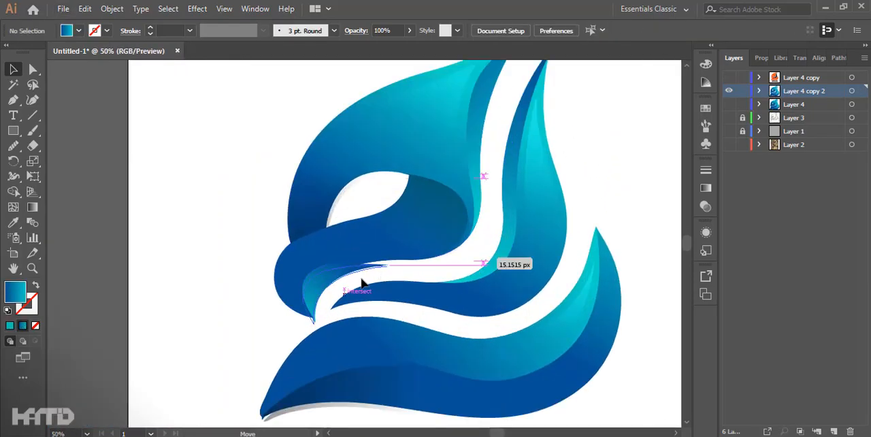
drag(296, 399, 319, 413)
click(729, 90)
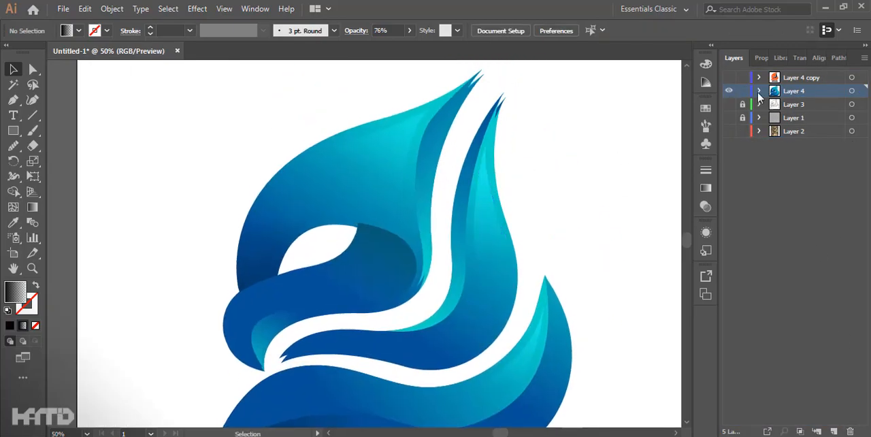
click(760, 90)
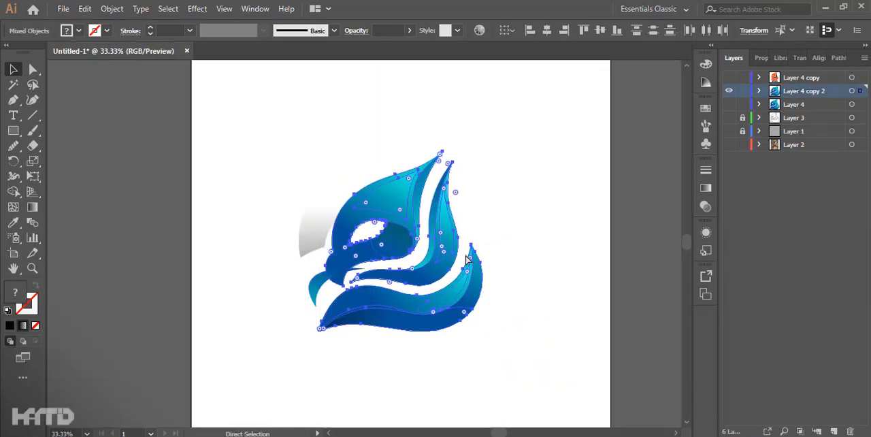
Step: Group all shapes of the gradient owl copy, scale the group down and deselect it
drag(564, 399, 358, 282)
click(109, 9)
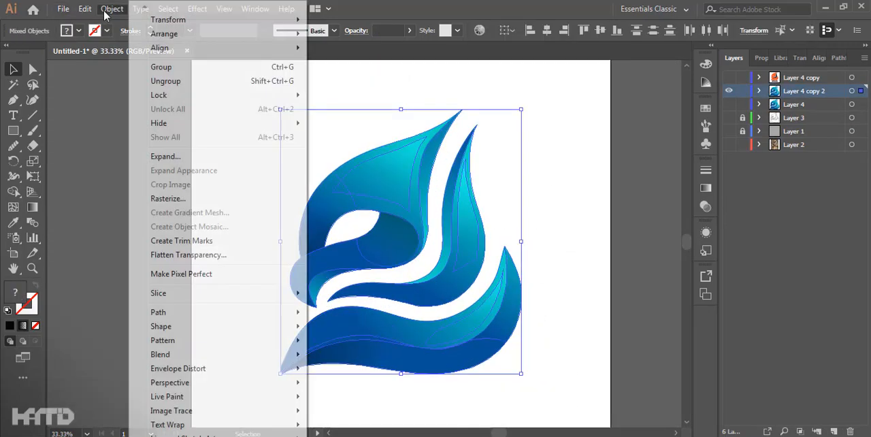
click(181, 68)
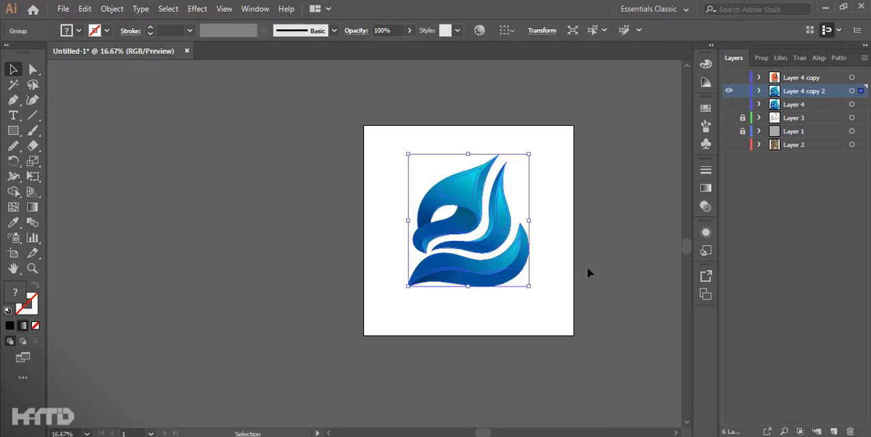
drag(523, 157, 501, 183)
click(552, 288)
scroll(496, 259, up, 1)
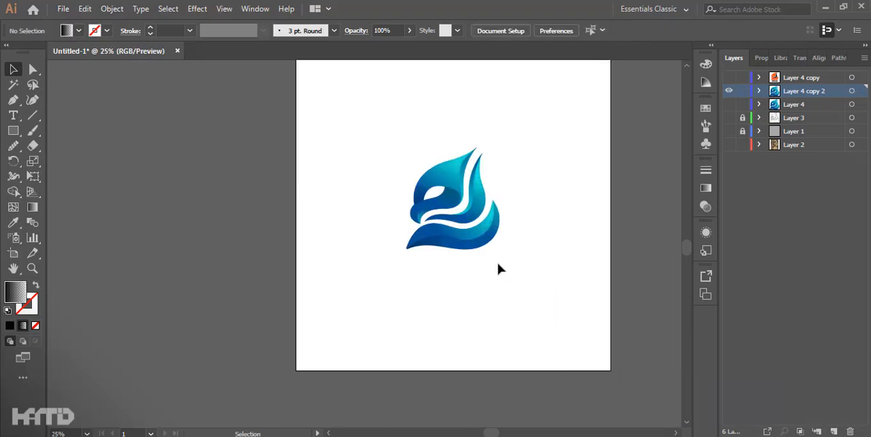
scroll(497, 269, up, 3)
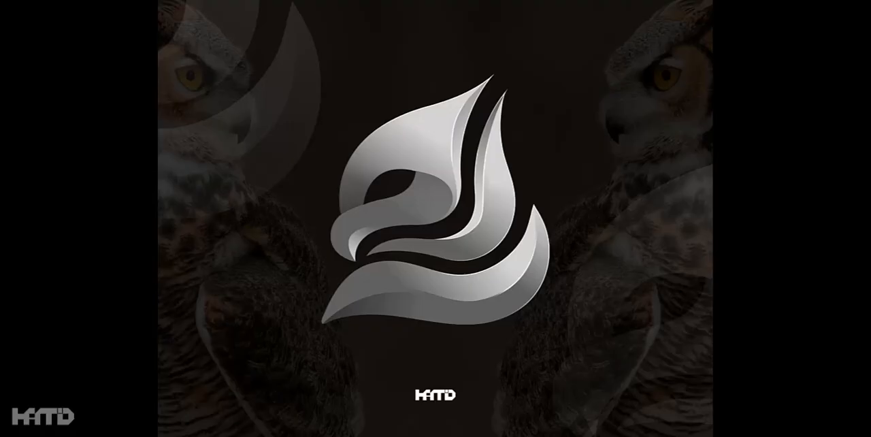